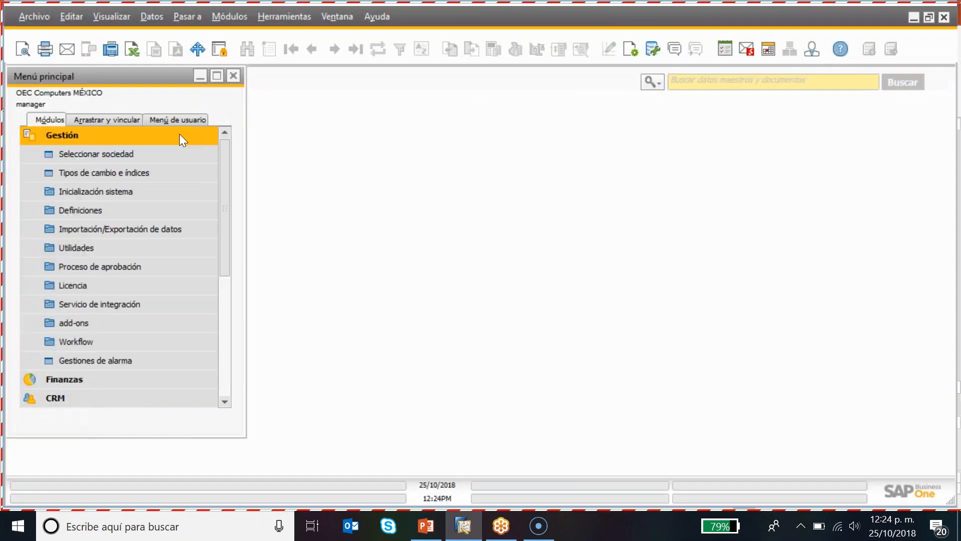
# Review the default resource settings, including default warehouse and capacity period, in Parametrizaciones generales under system initialization
pyautogui.click(126, 189)
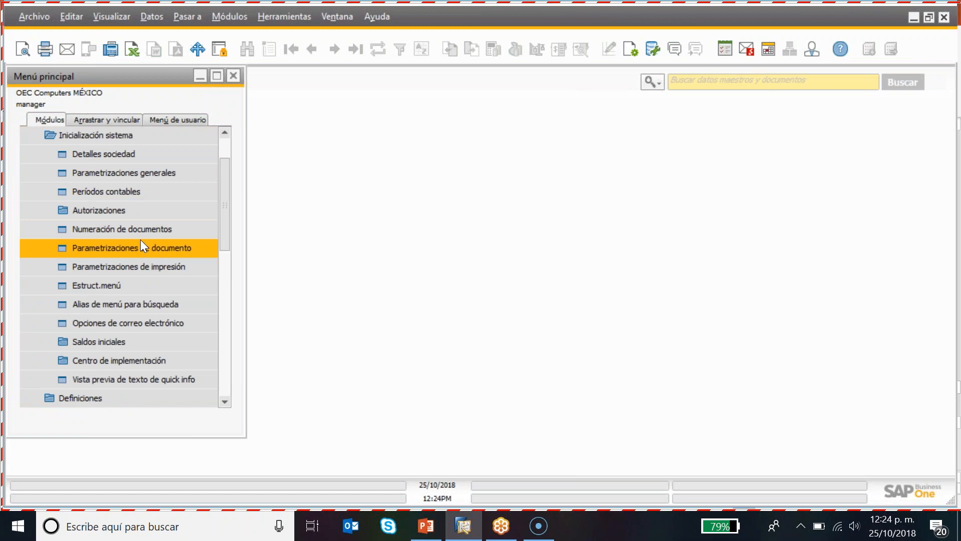
pyautogui.click(140, 174)
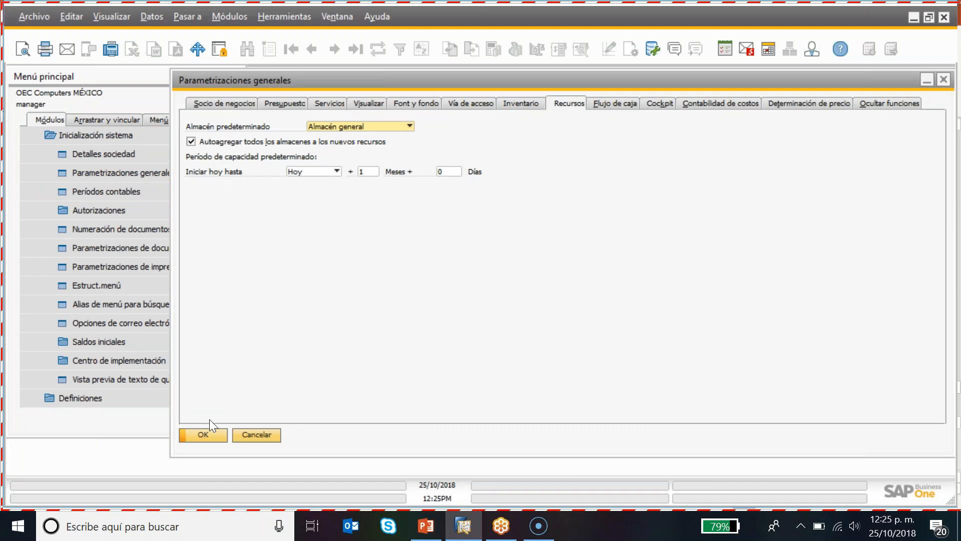
pyautogui.click(203, 434)
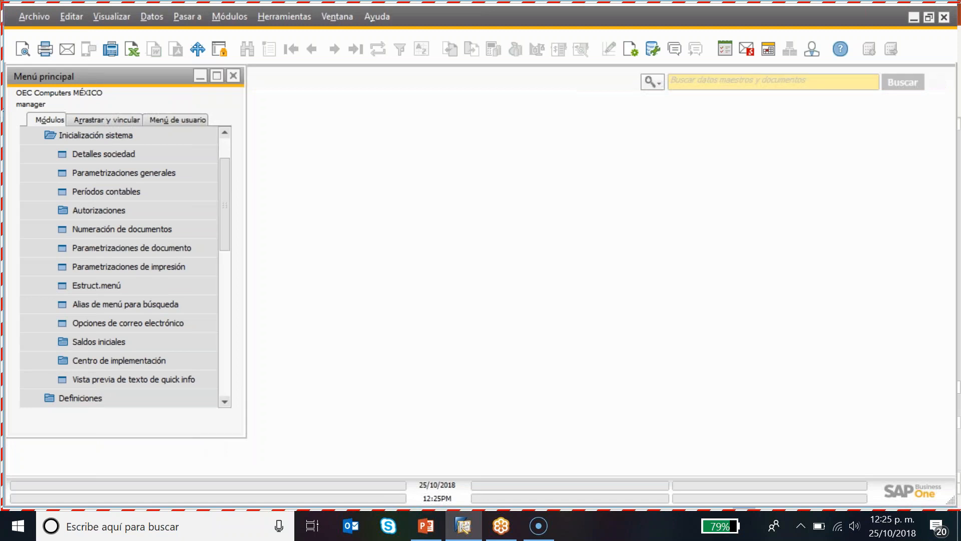
pyautogui.click(105, 133)
pyautogui.click(223, 144)
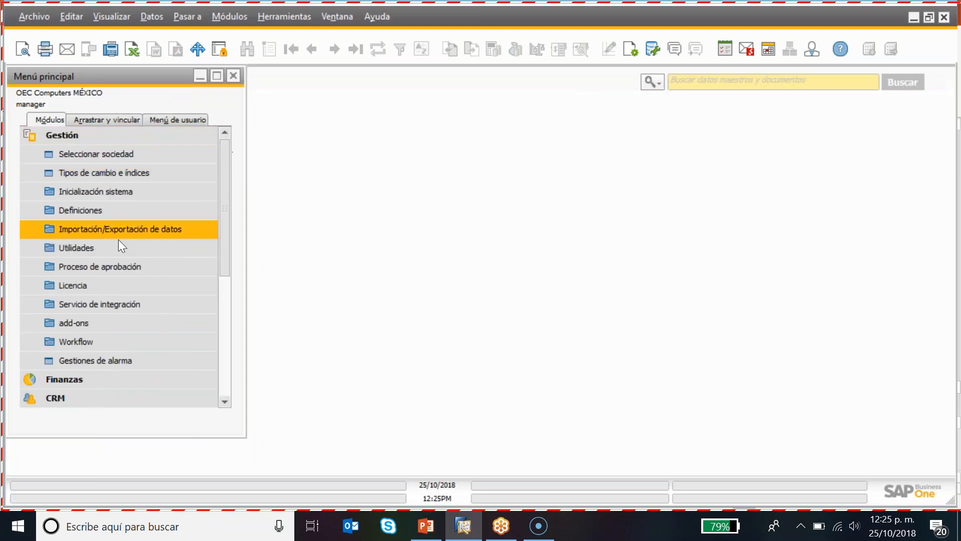
# In the finance G/L account determination for 2018, assign the Prueba account to resource cost Gasto de costo estándar 1 and save
pyautogui.click(101, 210)
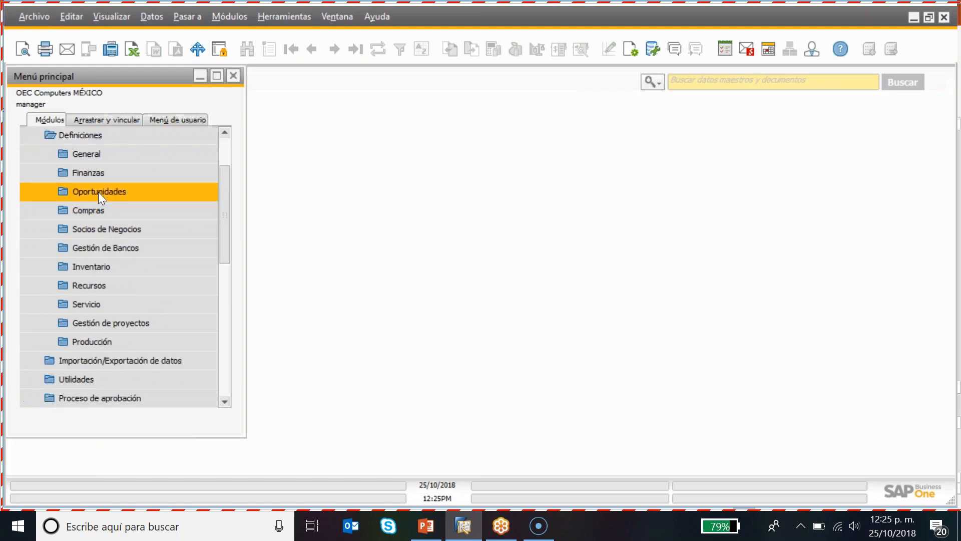
pyautogui.click(98, 175)
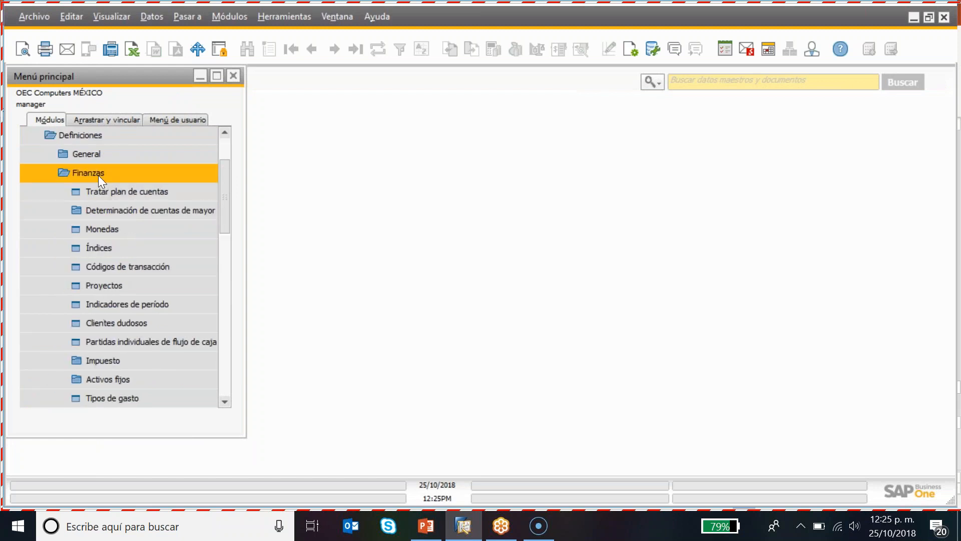
pyautogui.click(115, 207)
pyautogui.click(129, 228)
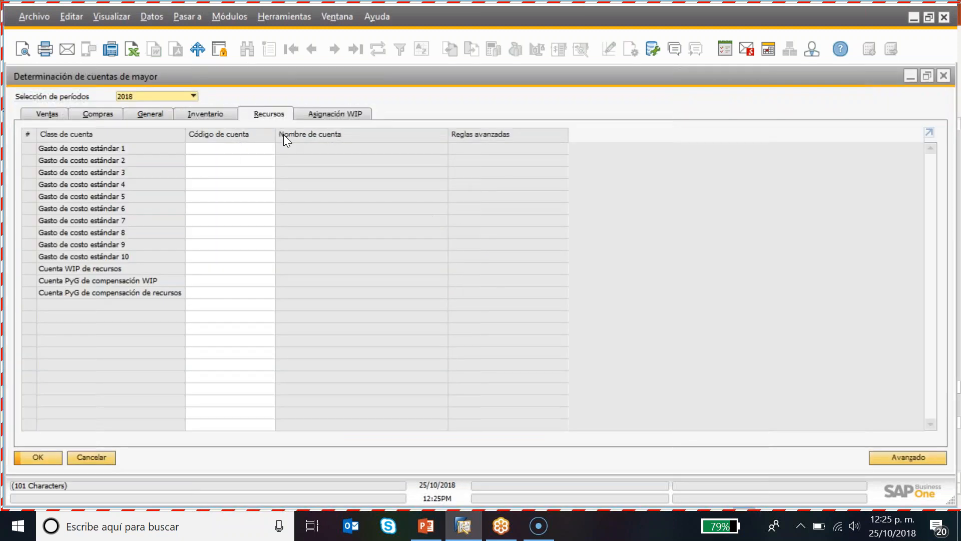
pyautogui.click(219, 149)
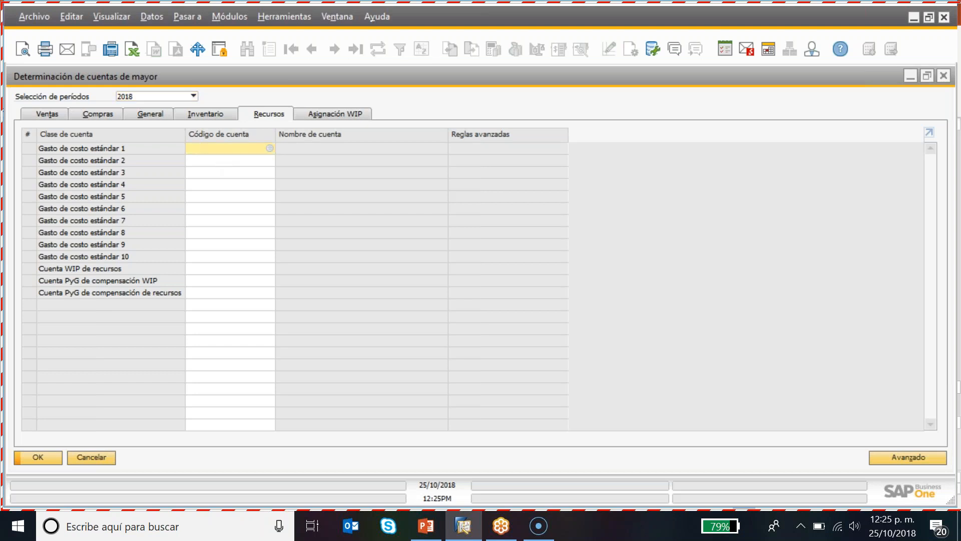
pyautogui.press('Tab')
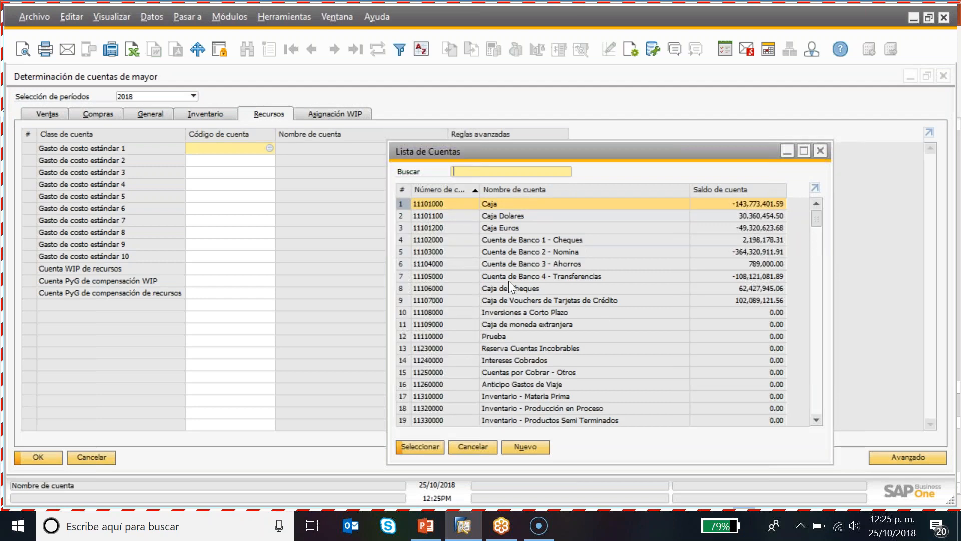
pyautogui.click(499, 336)
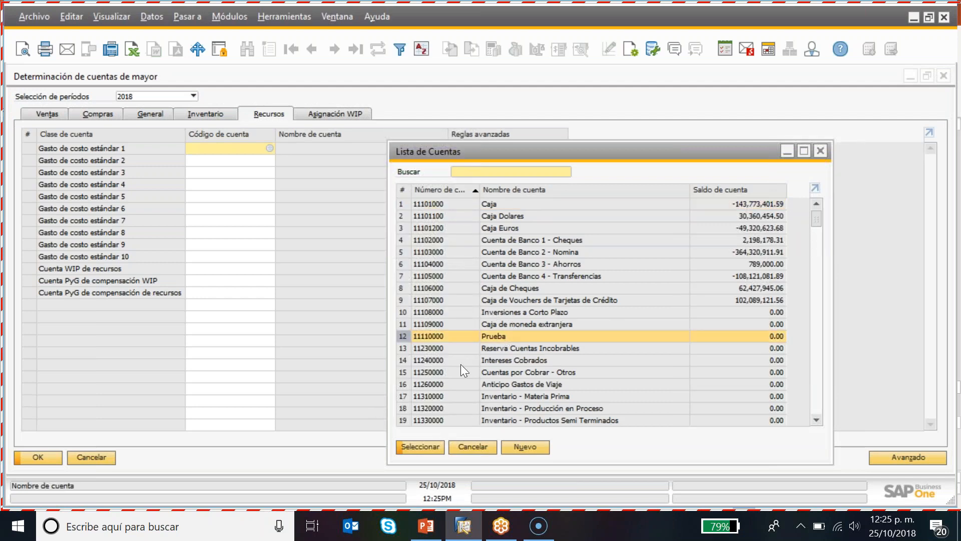
pyautogui.click(430, 443)
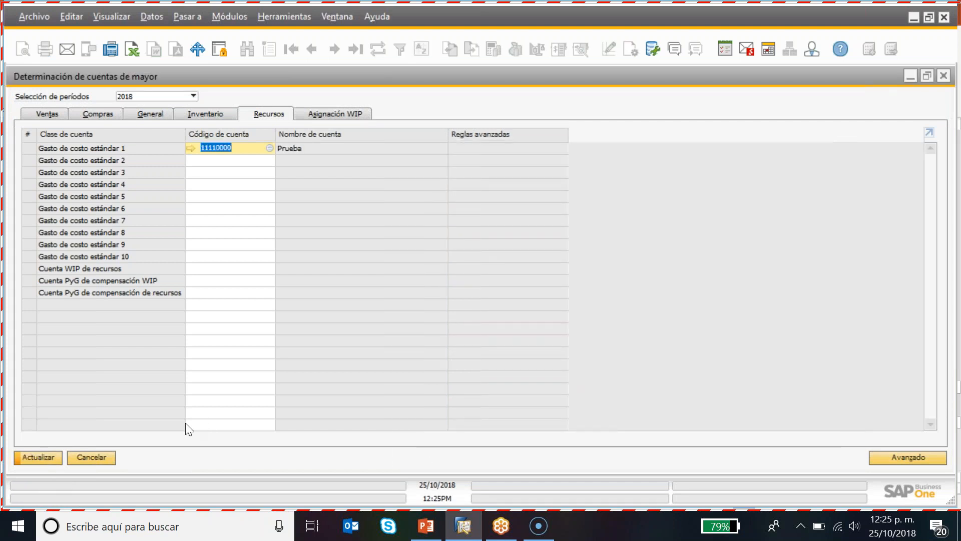
pyautogui.click(39, 458)
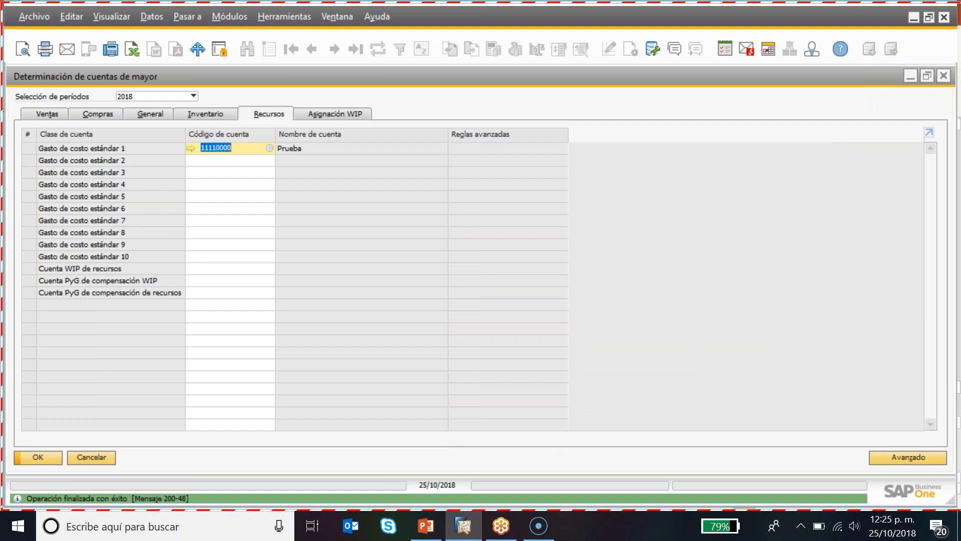
pyautogui.click(82, 457)
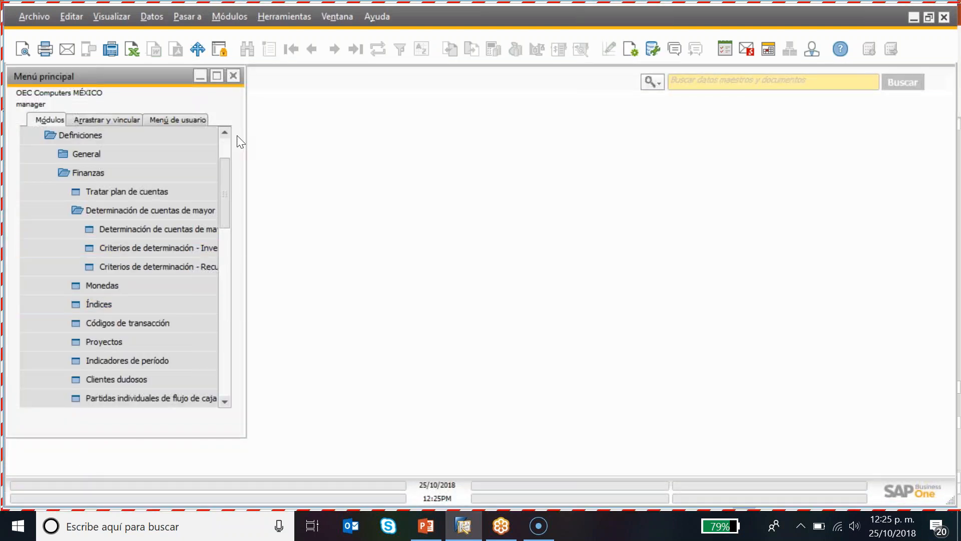
# Examine the existing Recursos group in the resource group definitions, including its resource type options and standard costs
pyautogui.scroll(2, 225, 144)
pyautogui.click(128, 132)
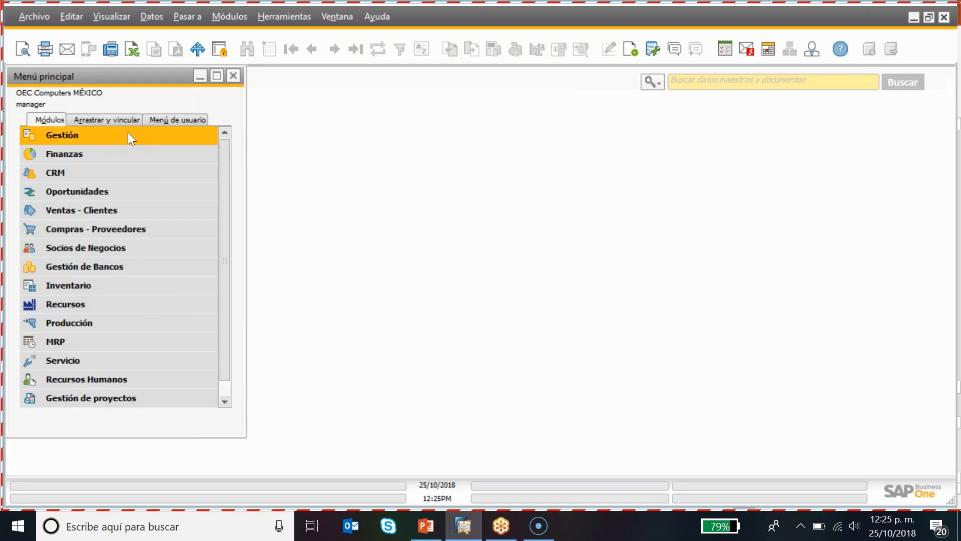
pyautogui.click(128, 133)
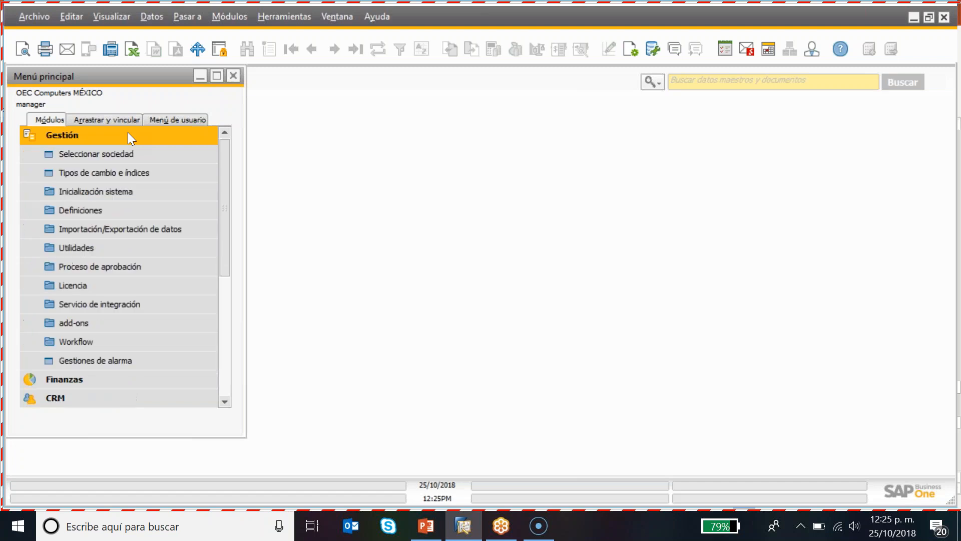
pyautogui.click(103, 215)
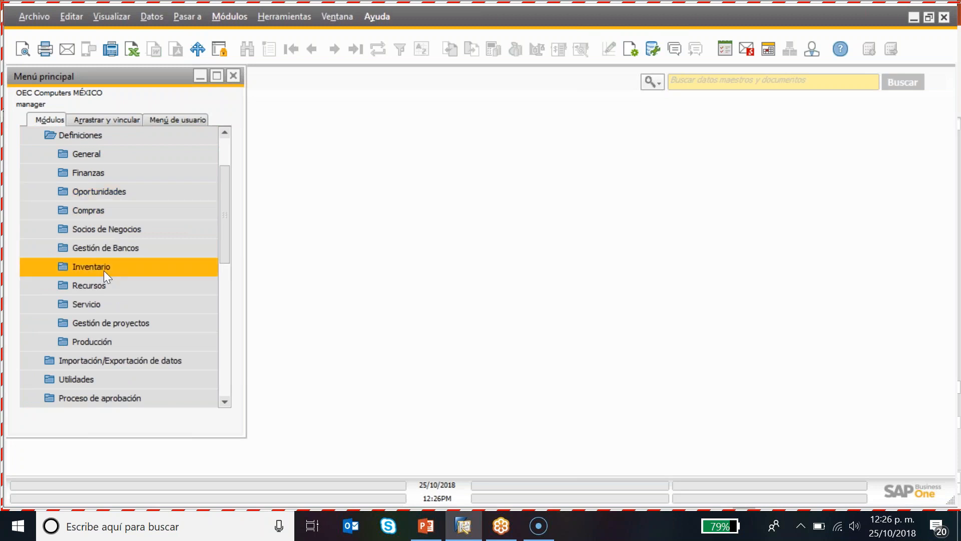
pyautogui.click(103, 284)
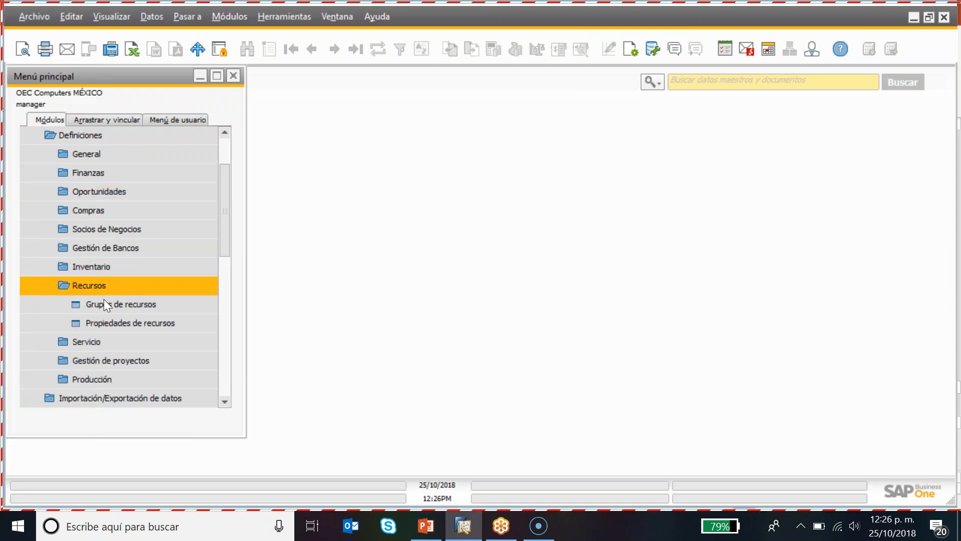
pyautogui.click(105, 306)
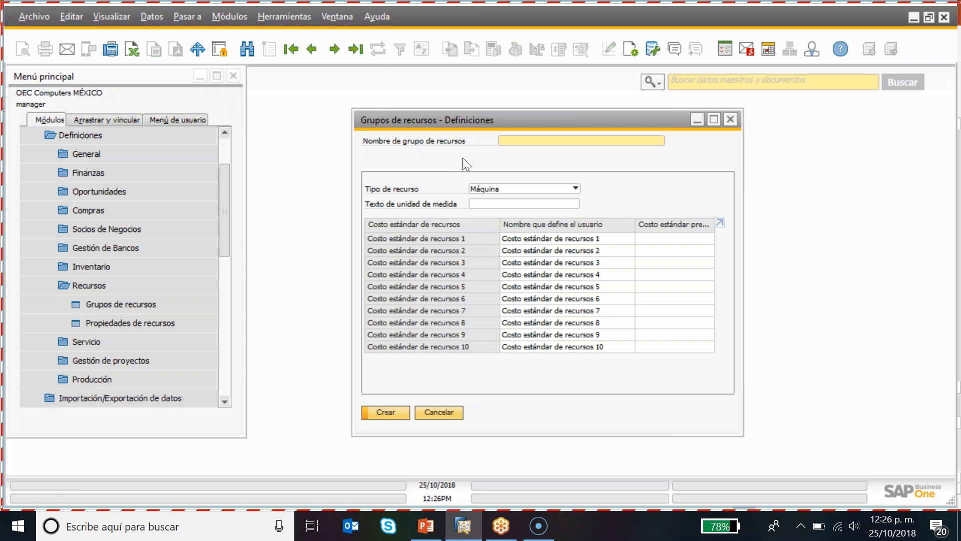
pyautogui.click(311, 48)
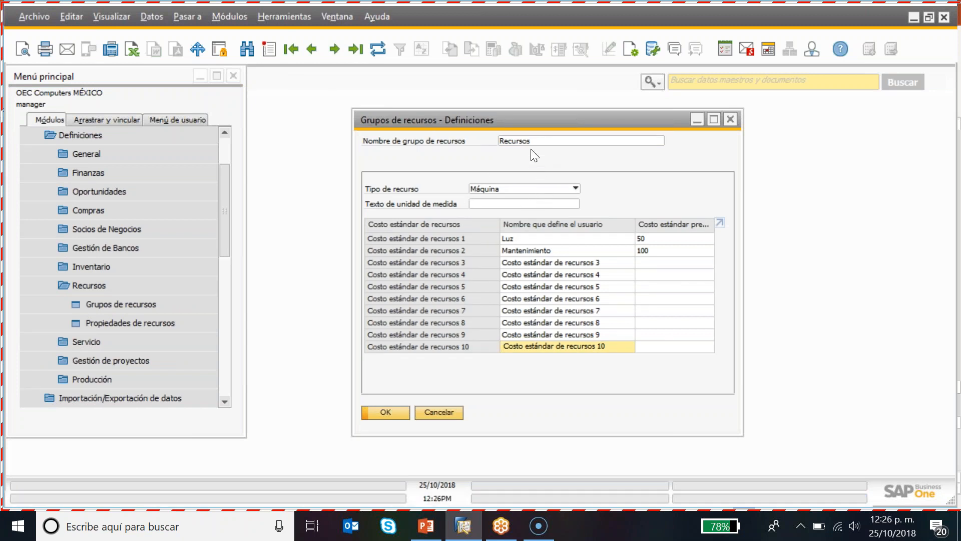
pyautogui.click(514, 187)
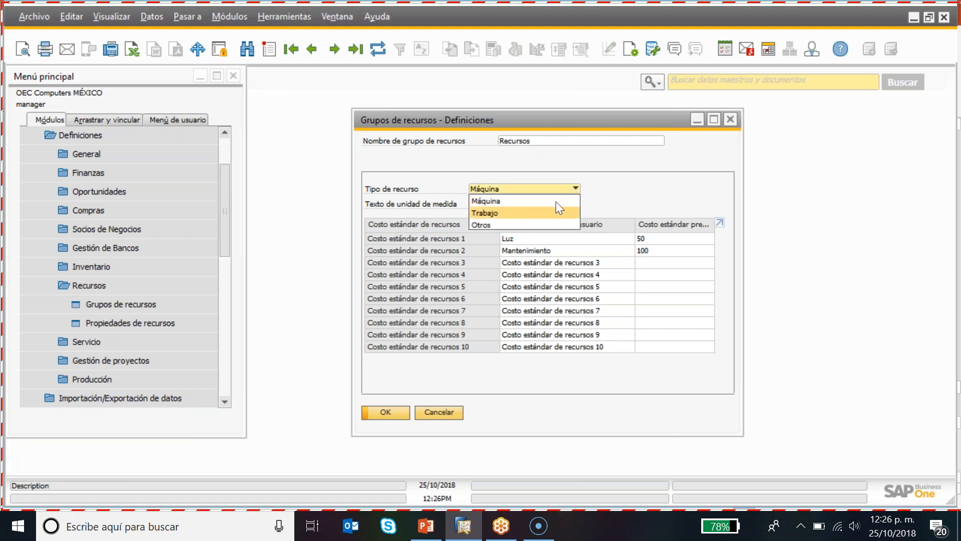
pyautogui.click(614, 181)
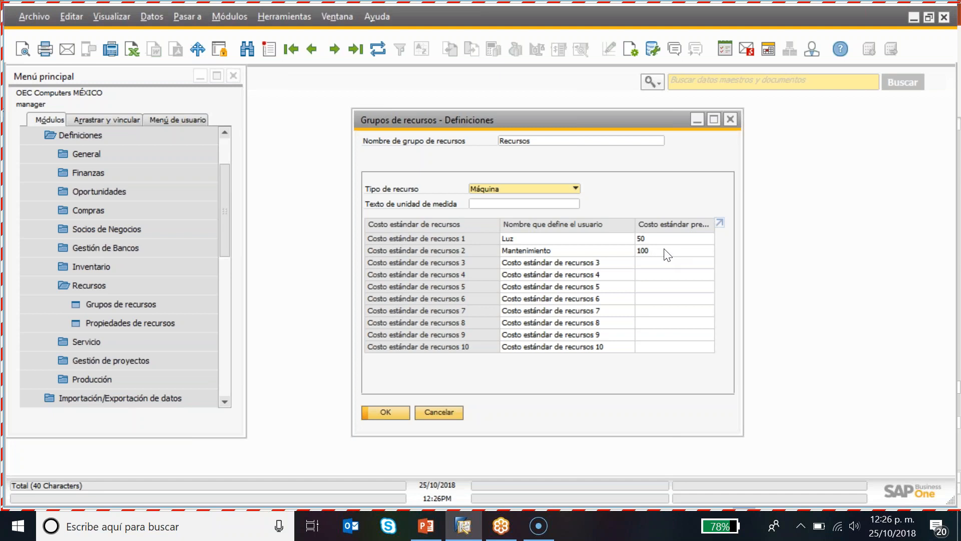
pyautogui.click(437, 414)
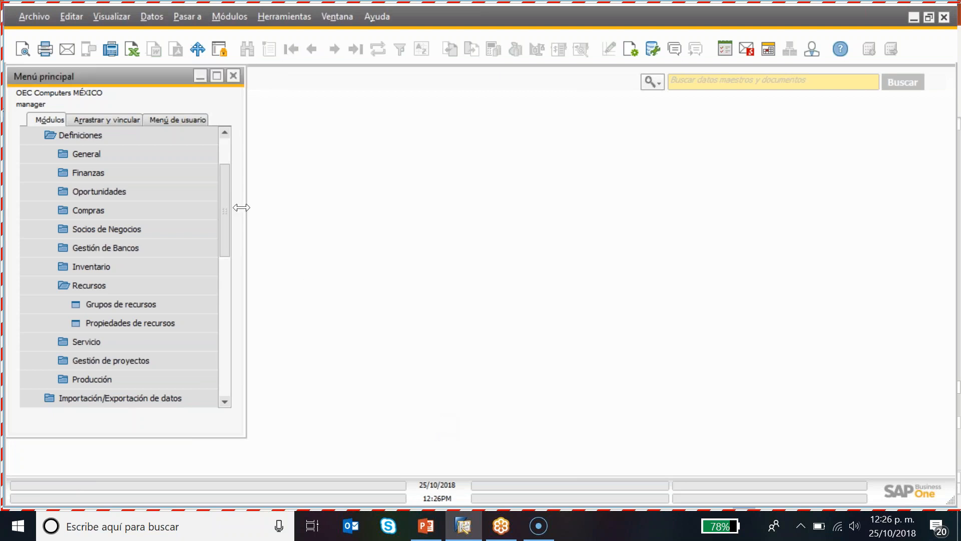
# Display the Mano de Obra record in the resource master data and examine its resource type options and warehouse capacity data
pyautogui.moveTo(223, 208); pyautogui.dragTo(220, 147)
pyautogui.click(95, 139)
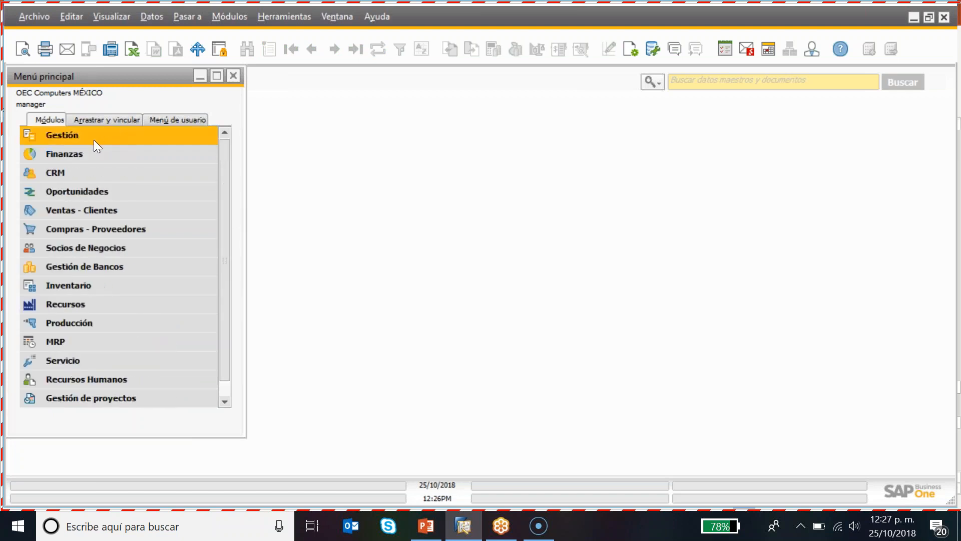
pyautogui.click(139, 305)
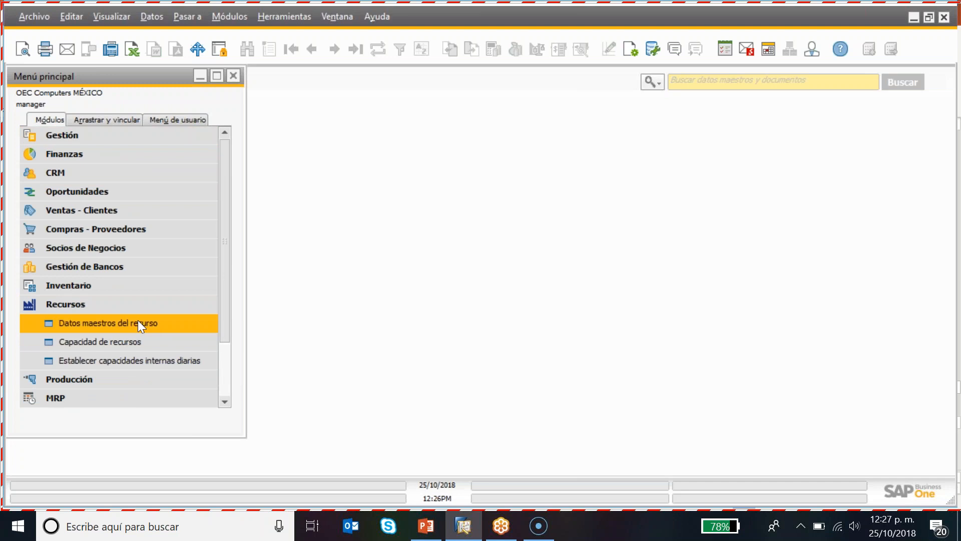
pyautogui.click(138, 320)
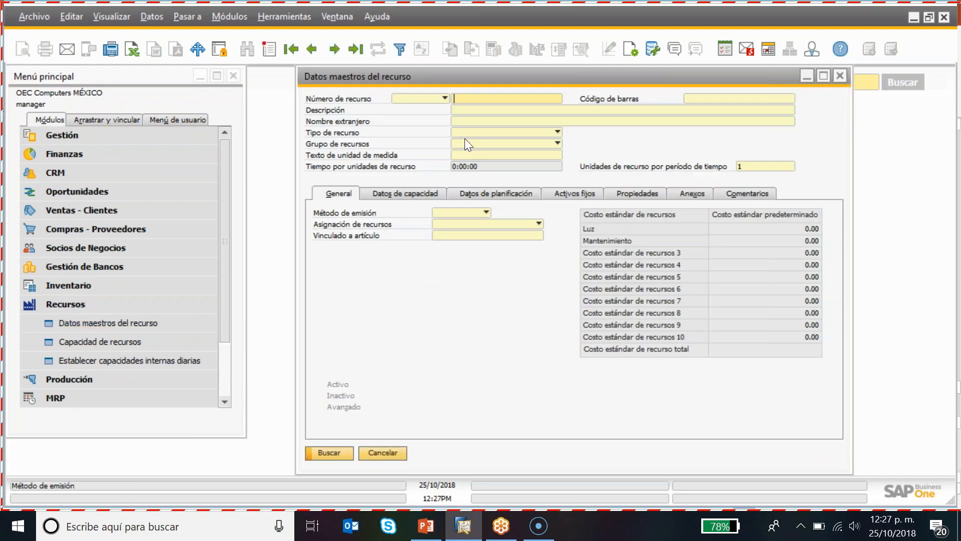
pyautogui.click(312, 49)
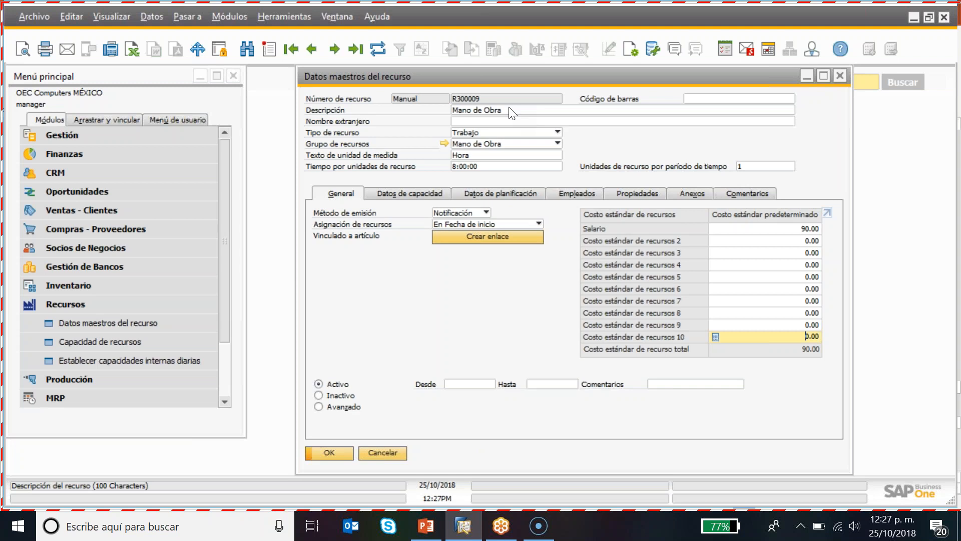
pyautogui.click(511, 133)
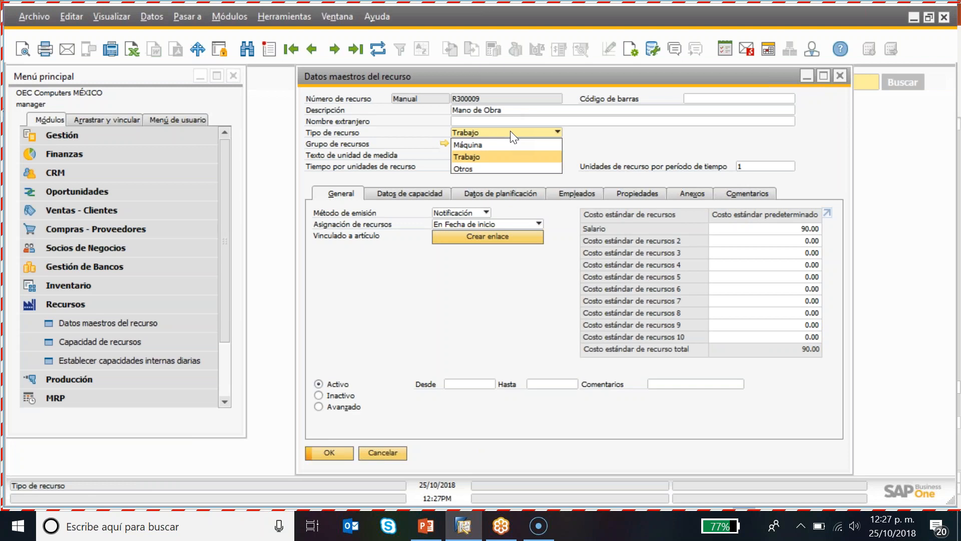
pyautogui.click(511, 131)
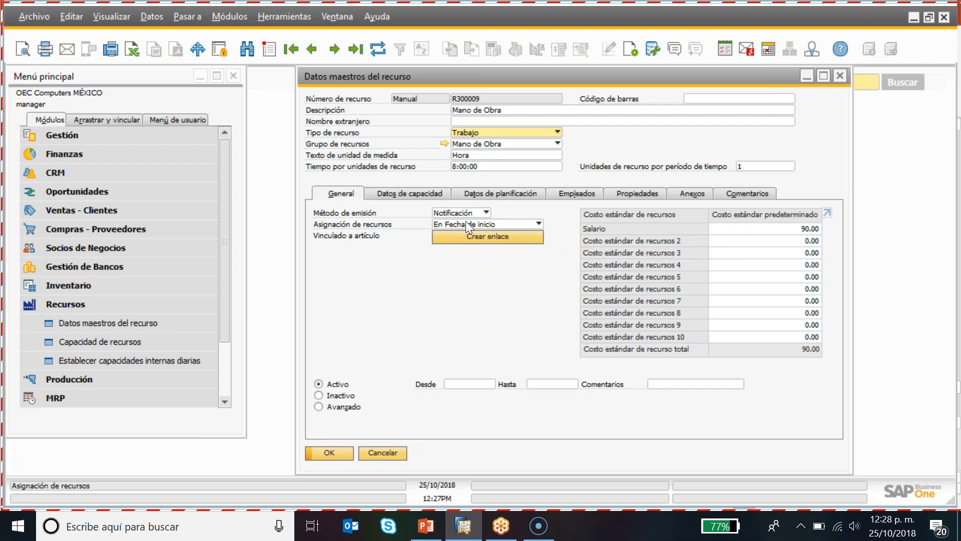
pyautogui.click(409, 192)
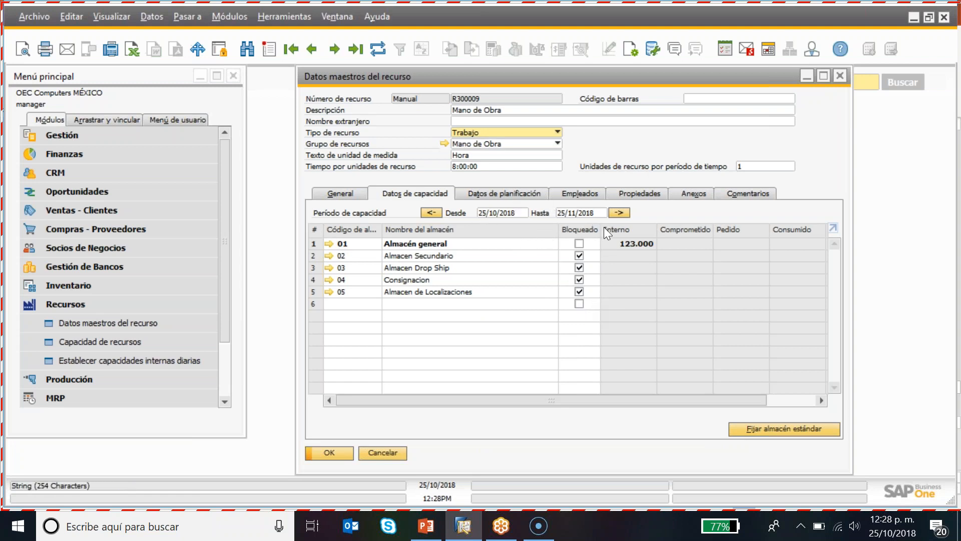
# Set the Mano de Obra resource's standard daily capacity factor 1 to 8 for Lunes, Martes, Miércoles and Jueves in the planning data, and save
pyautogui.click(522, 193)
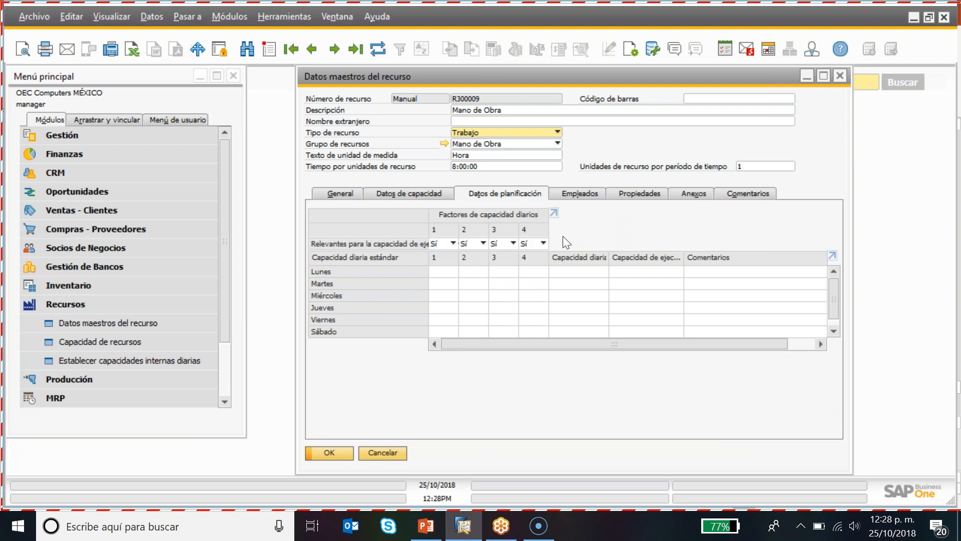
pyautogui.click(455, 272)
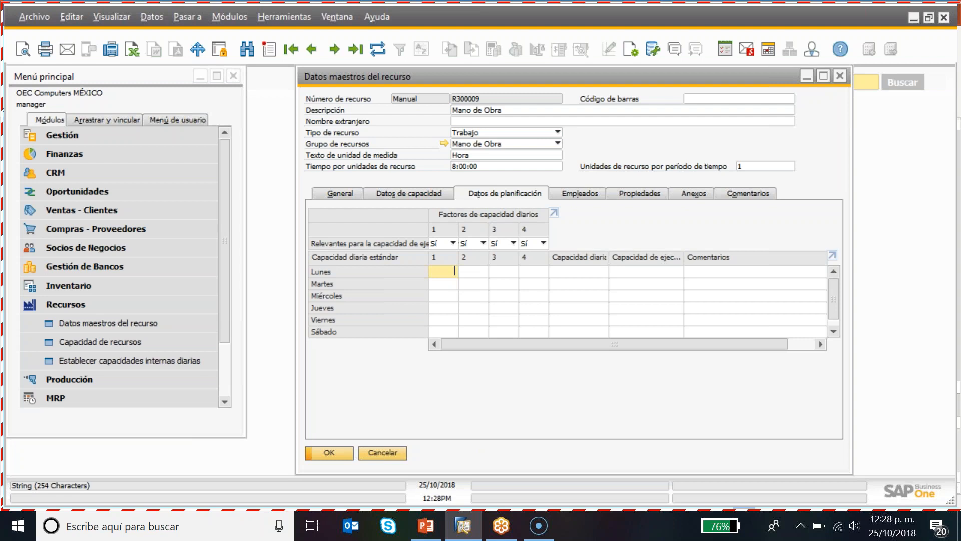
pyautogui.write('8')
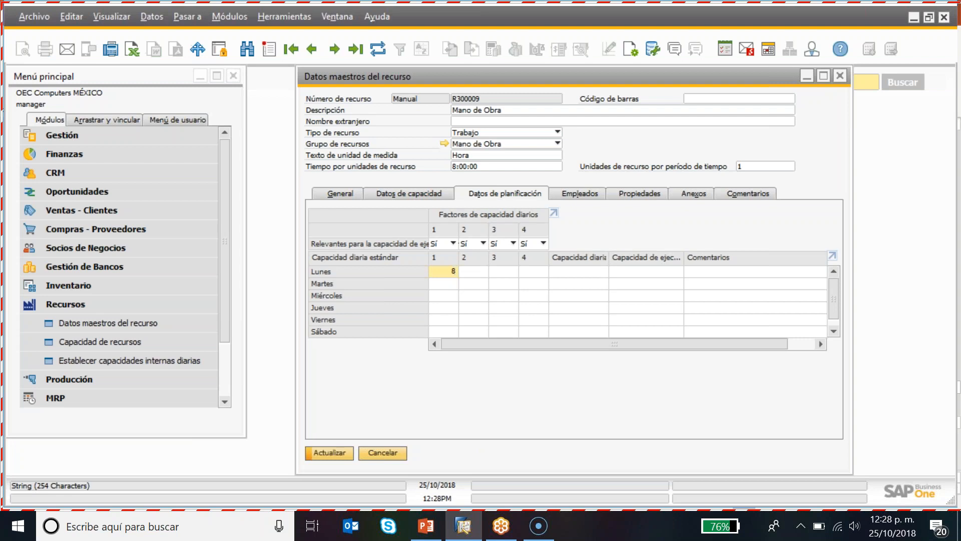
pyautogui.press('Tab')
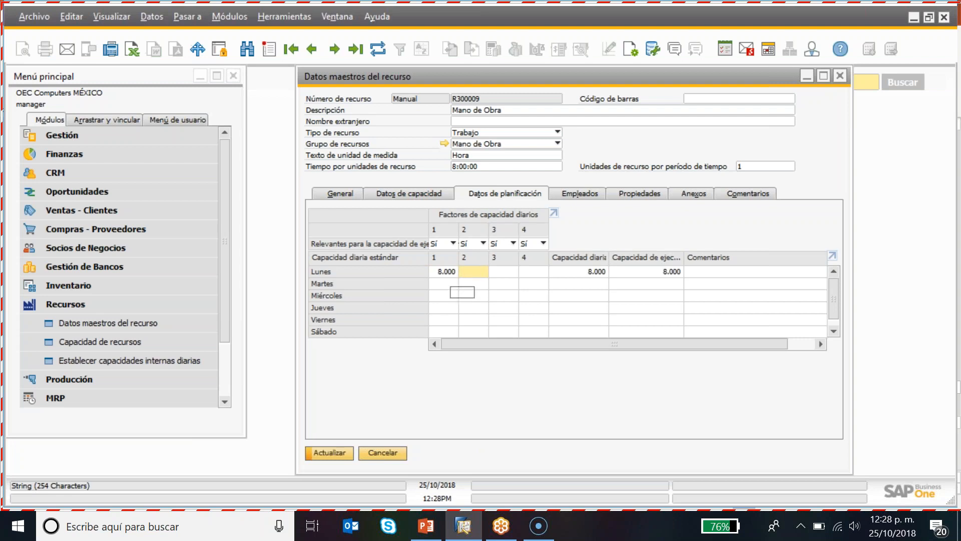
pyautogui.click(455, 284)
pyautogui.write('8')
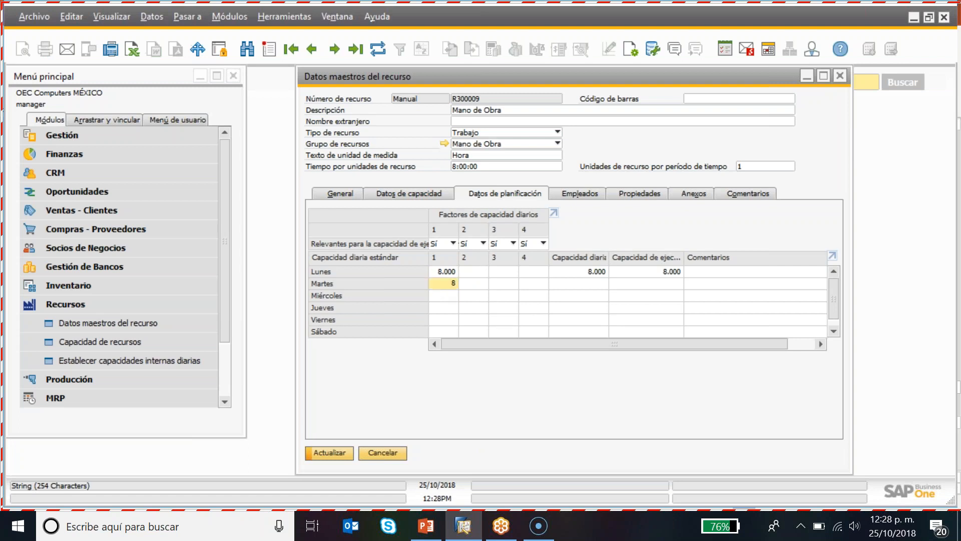
pyautogui.press('Tab')
pyautogui.click(435, 299)
pyautogui.write('8')
pyautogui.press('Tab')
pyautogui.hotkey('shift', 'Tab')
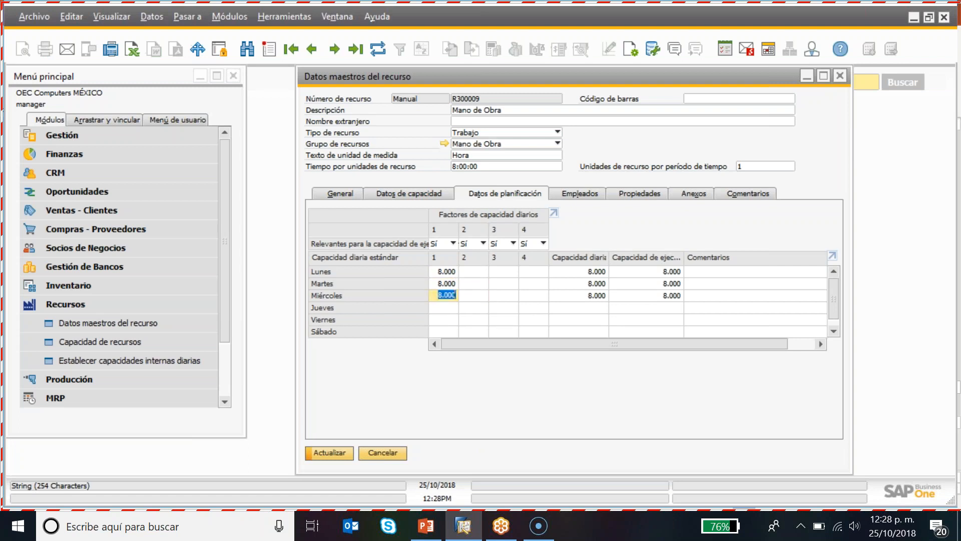
pyautogui.click(442, 306)
pyautogui.write('8')
pyautogui.press('Tab')
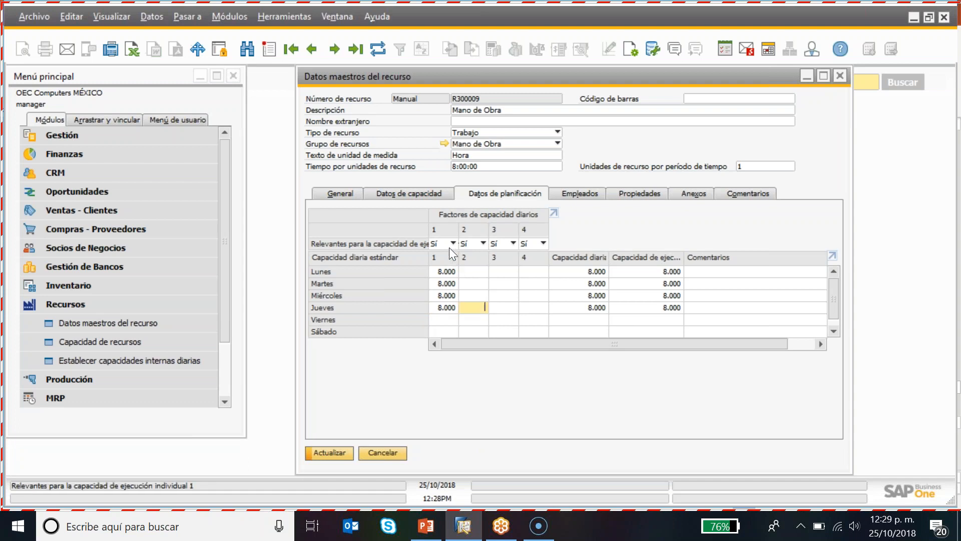
pyautogui.click(325, 452)
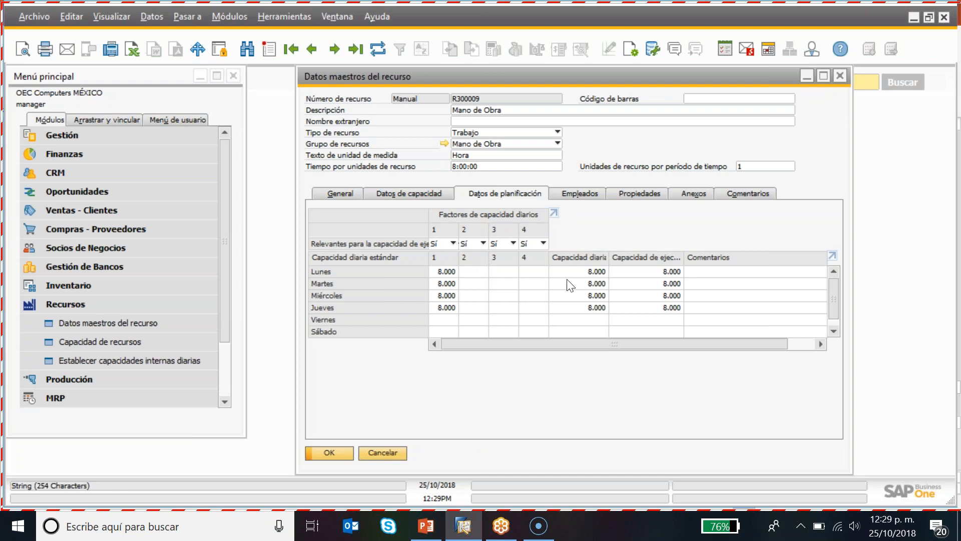
# Assign the first employee from the employee list to the Mano de Obra resource and save
pyautogui.click(571, 193)
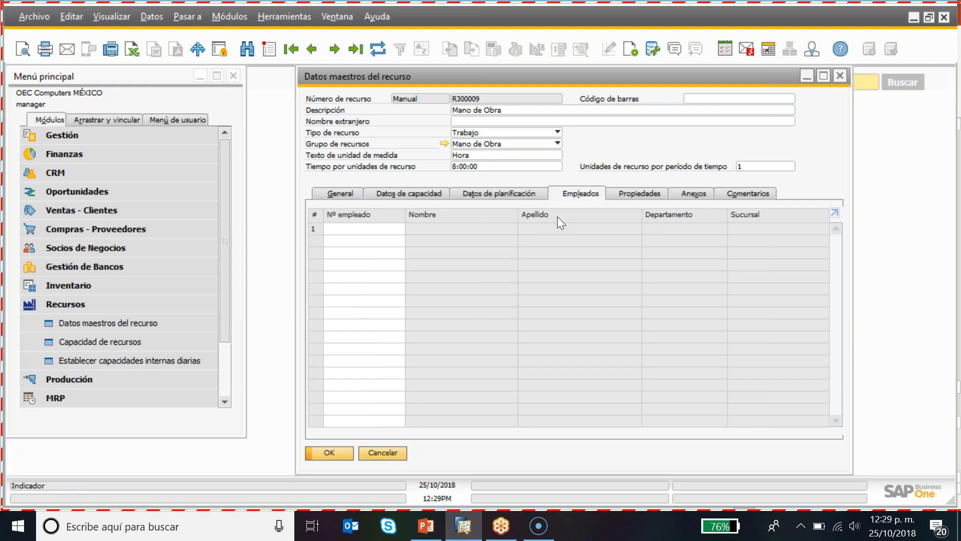
pyautogui.click(378, 229)
pyautogui.press('Tab')
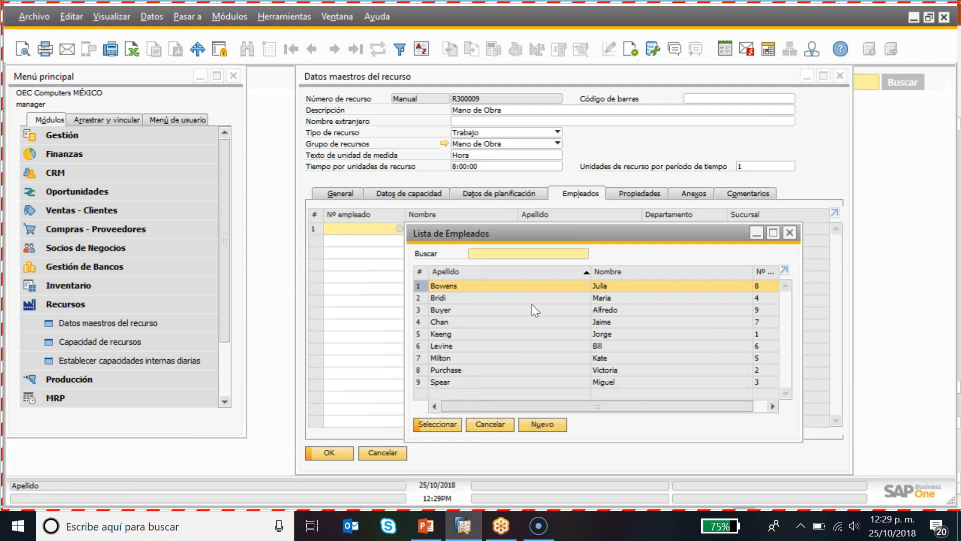
pyautogui.click(435, 424)
pyautogui.click(334, 452)
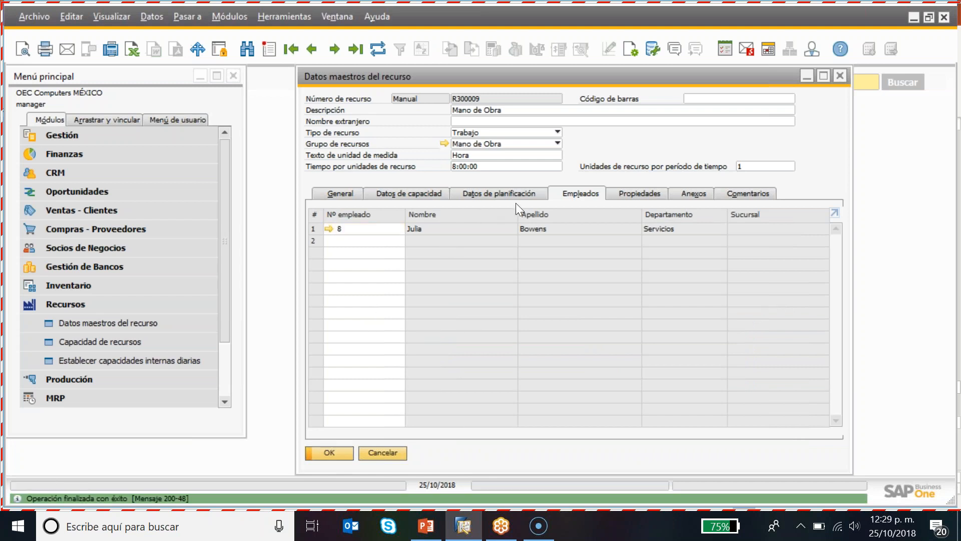
# Change the resource type to Máquina, accepting the deletion of the existing employee data
pyautogui.click(468, 135)
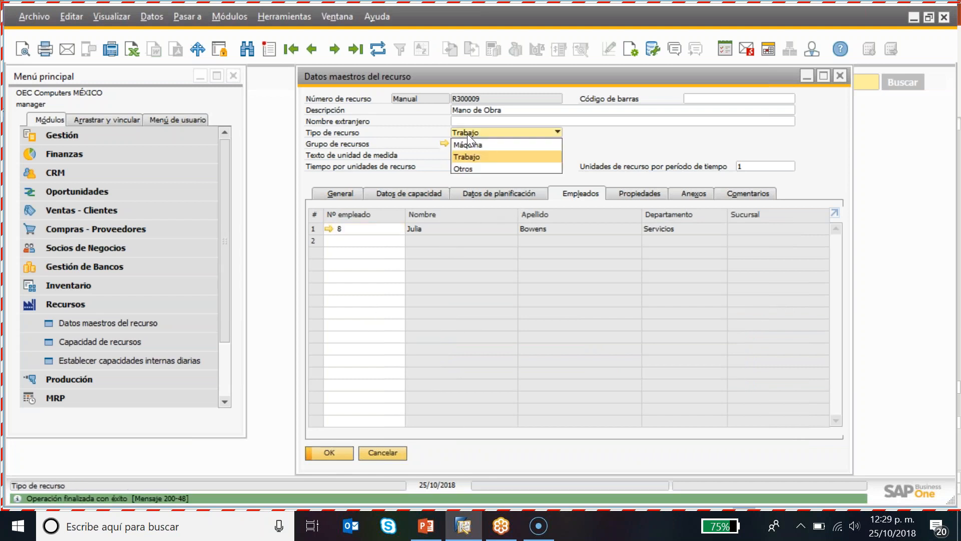
pyautogui.click(468, 140)
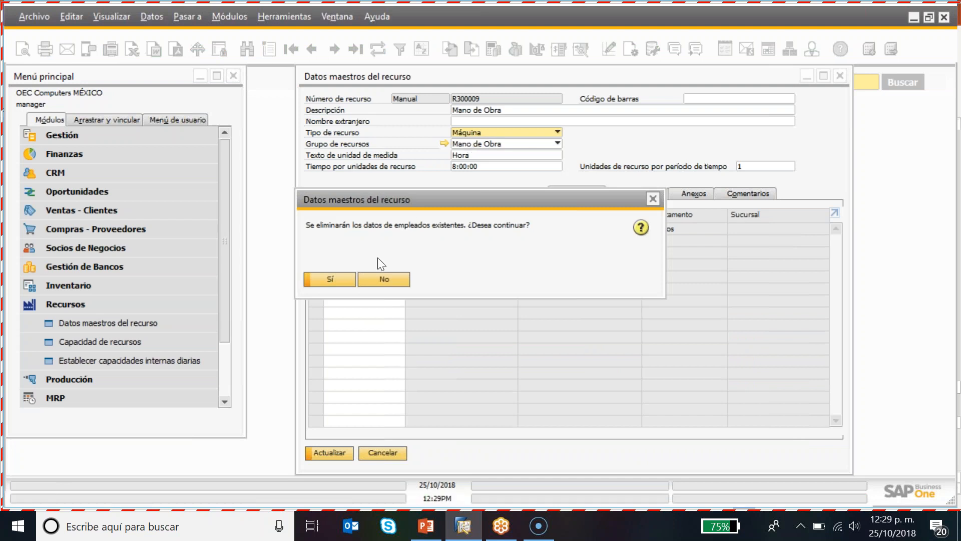
pyautogui.click(341, 280)
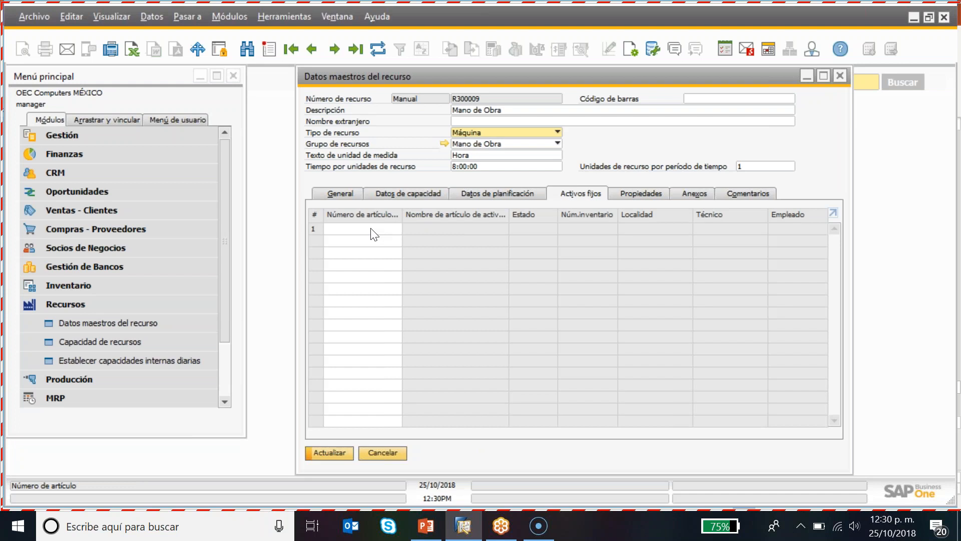
# Switch the resource type to Otros, return it to Trabajo and update the record
pyautogui.click(466, 136)
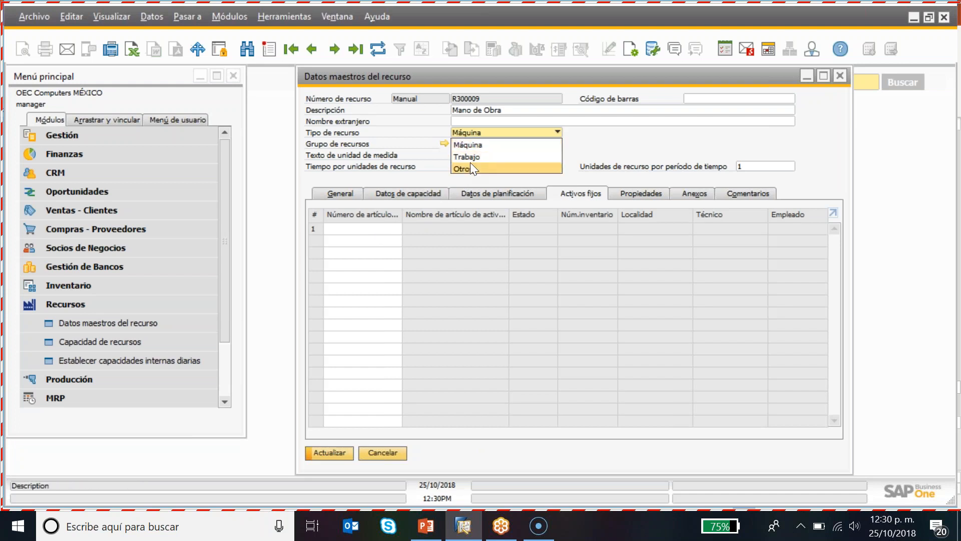
pyautogui.click(470, 165)
pyautogui.click(465, 132)
pyautogui.click(463, 161)
pyautogui.click(337, 453)
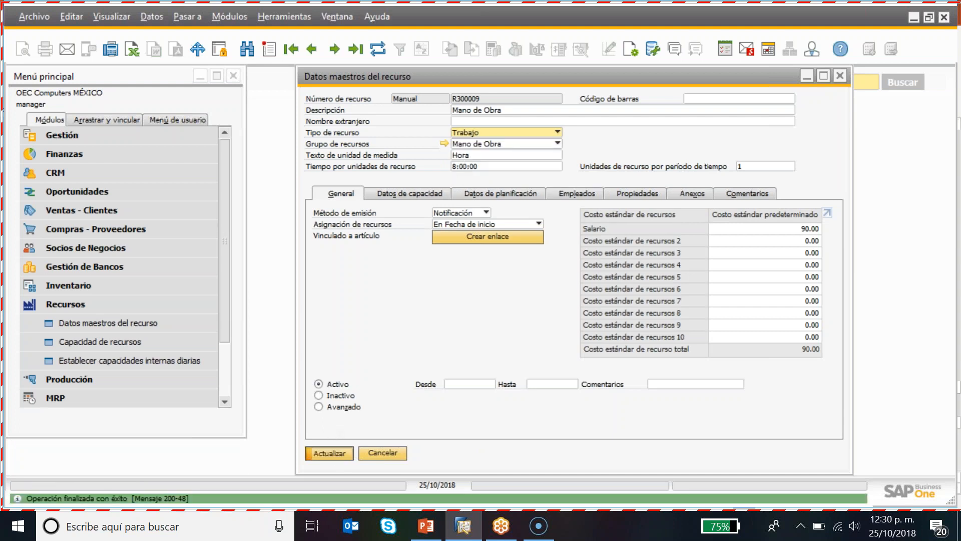
# Review the Mano de Obra resource's employee, planning and general data, and close the record
pyautogui.click(586, 195)
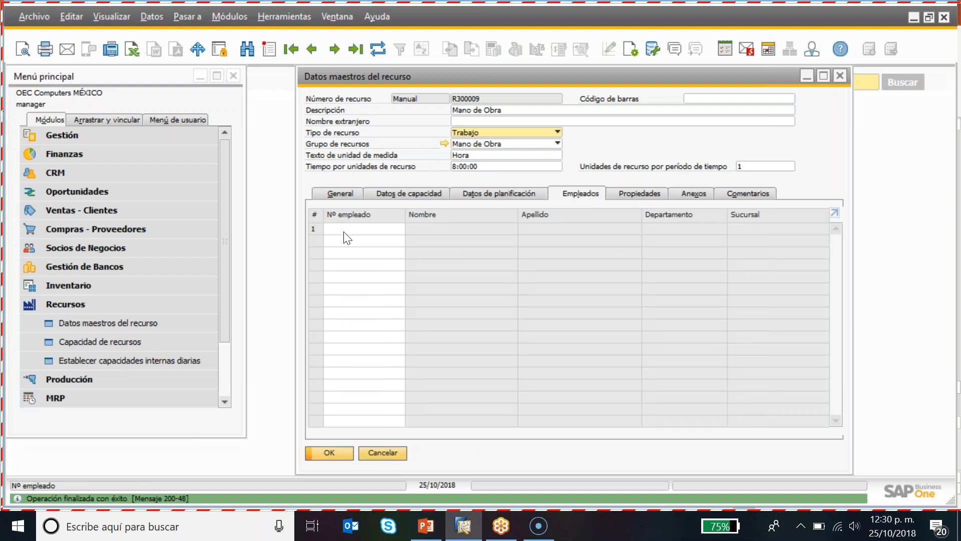
pyautogui.click(489, 193)
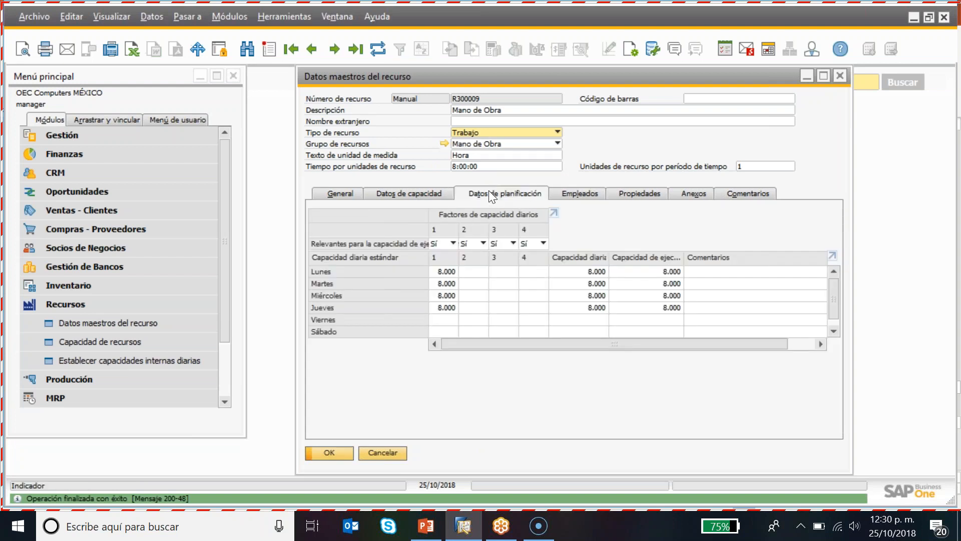
pyautogui.click(348, 193)
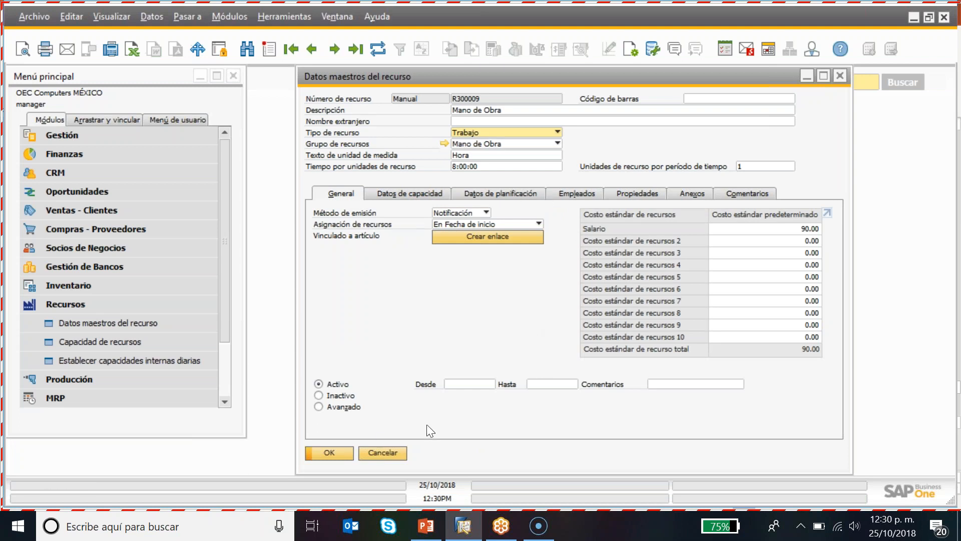
pyautogui.click(382, 453)
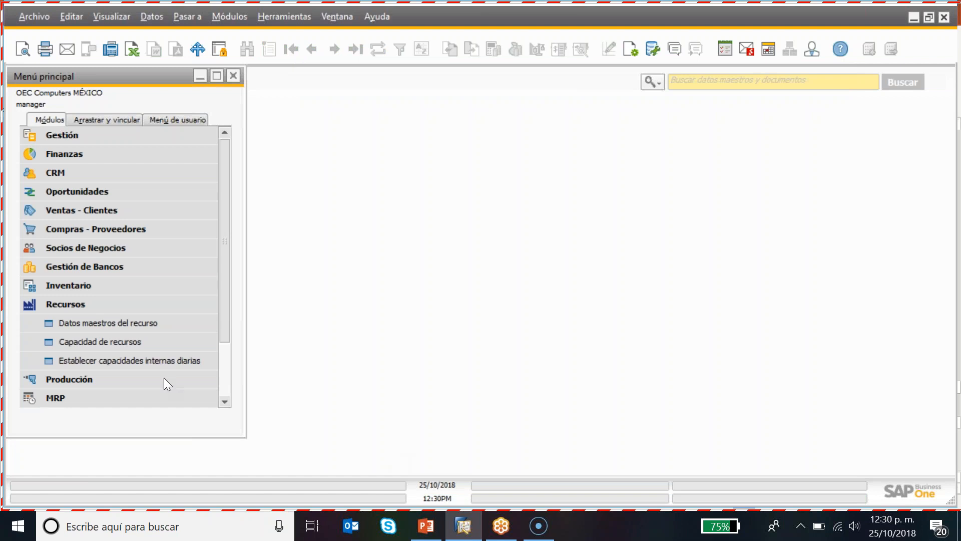
# Open the resource capacity overview, examine the capacity type options and keep Interno selected
pyautogui.click(103, 349)
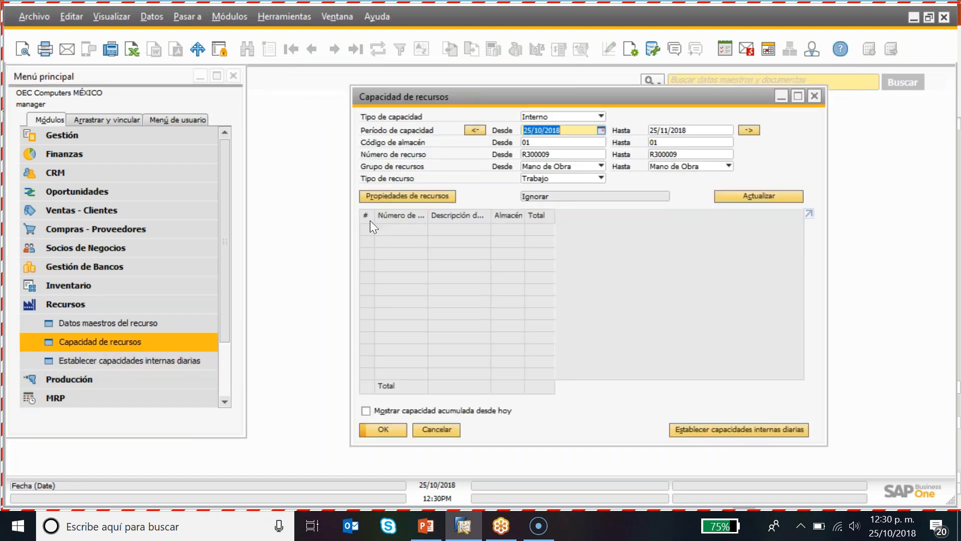
pyautogui.moveTo(485, 95); pyautogui.dragTo(422, 90)
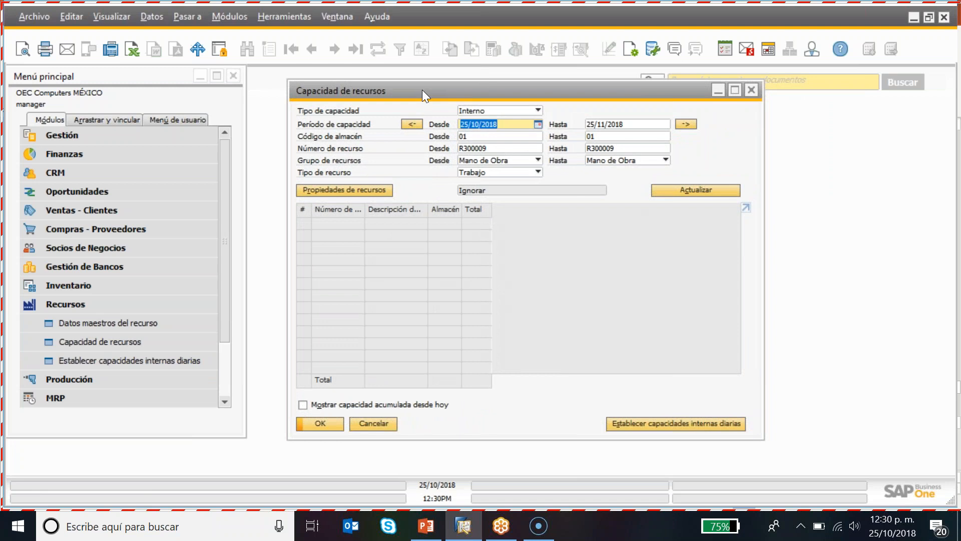
pyautogui.click(469, 108)
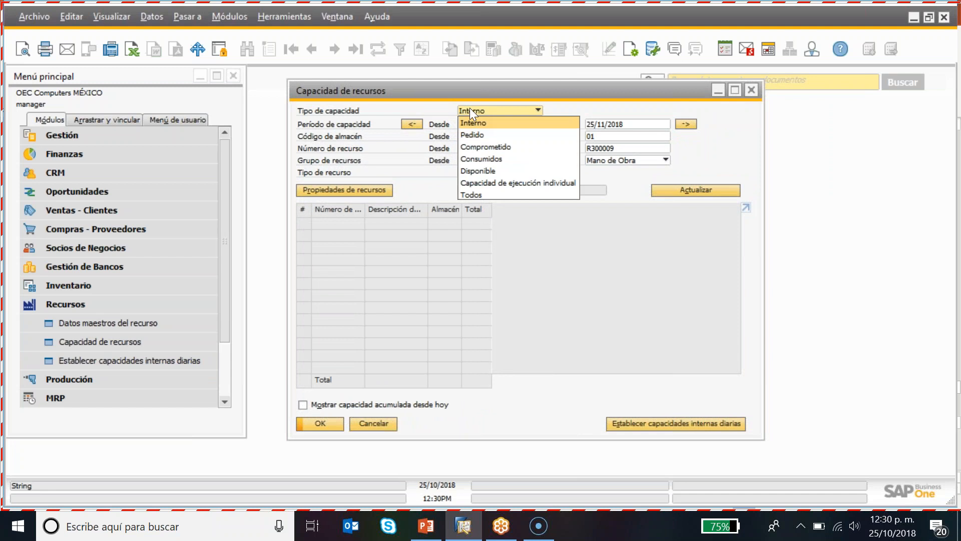
pyautogui.click(471, 123)
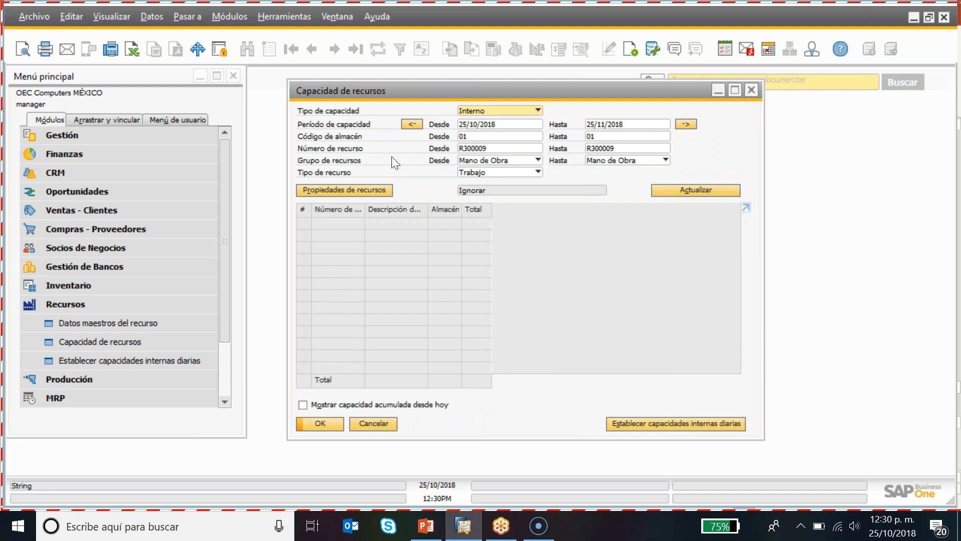
pyautogui.click(471, 138)
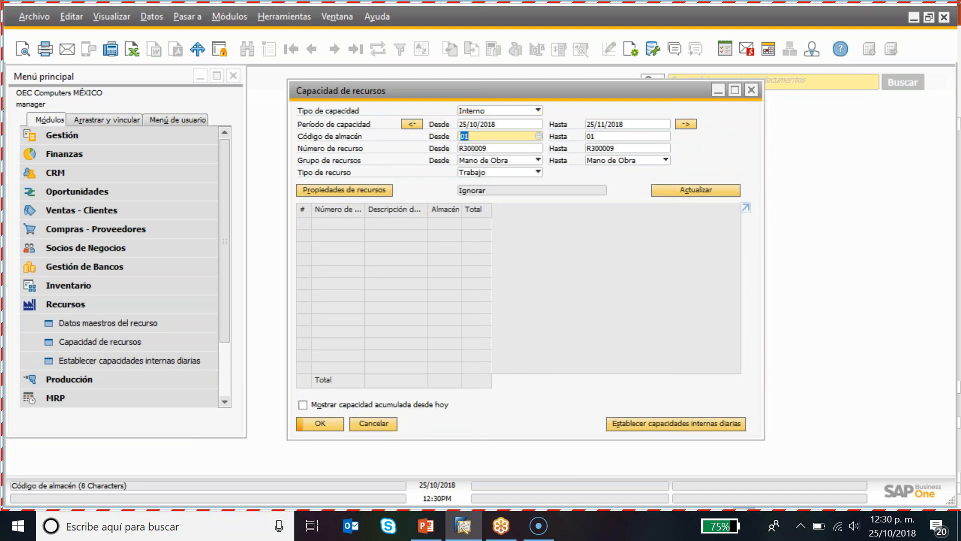
# Clear the starting resource number and try to select Mano de Obra (R300009) from the resource list
pyautogui.click(499, 148)
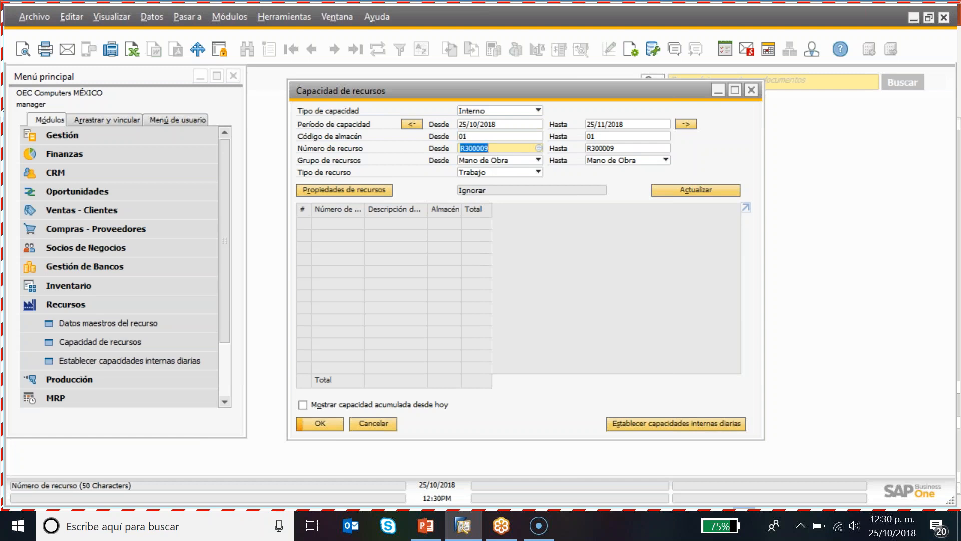
pyautogui.press('Tab')
pyautogui.click(494, 150)
pyautogui.press('BackSpace')
pyautogui.press('Tab')
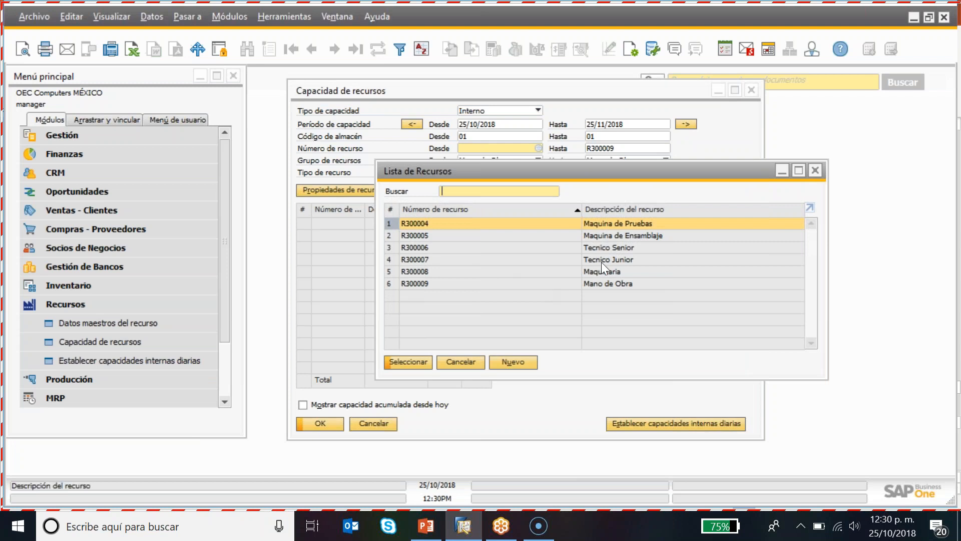
pyautogui.click(580, 284)
pyautogui.click(419, 361)
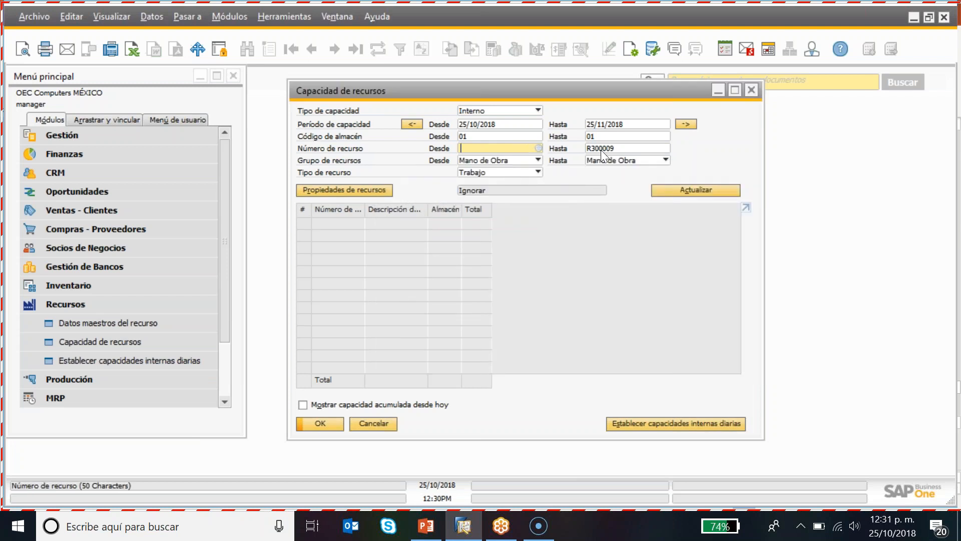
pyautogui.click(539, 149)
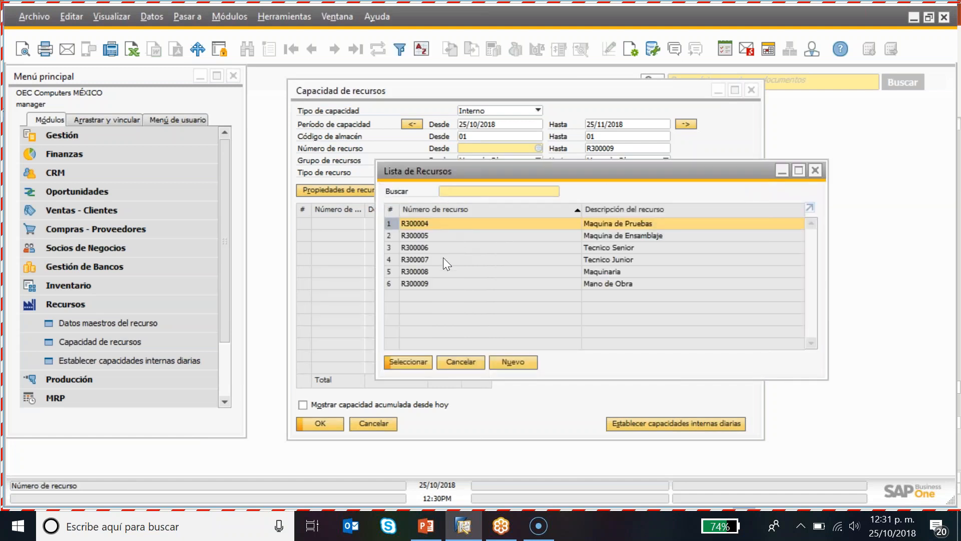
pyautogui.click(425, 285)
pyautogui.click(411, 360)
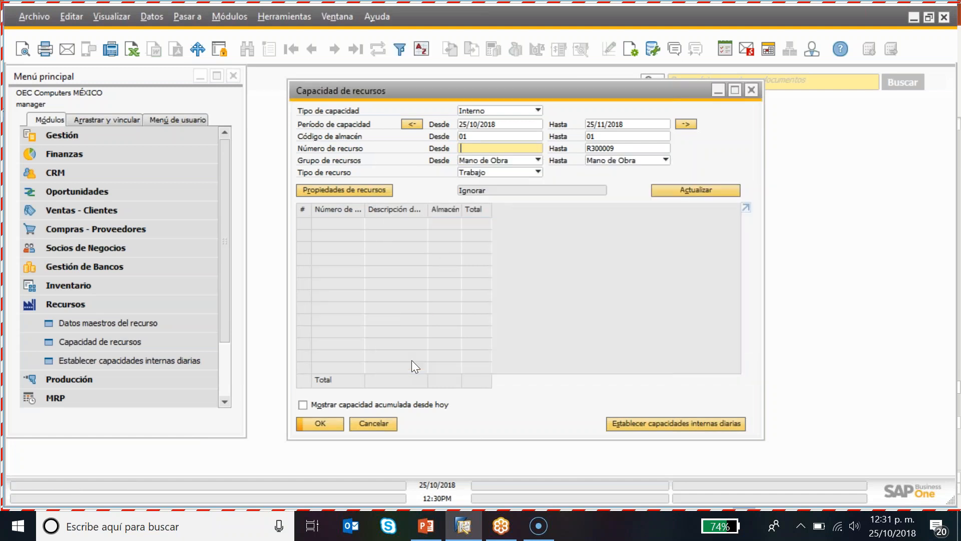
# Copy the range's ending resource number R300009 into its starting resource number
pyautogui.click(612, 150)
pyautogui.hotkey('ctrl', 'c')
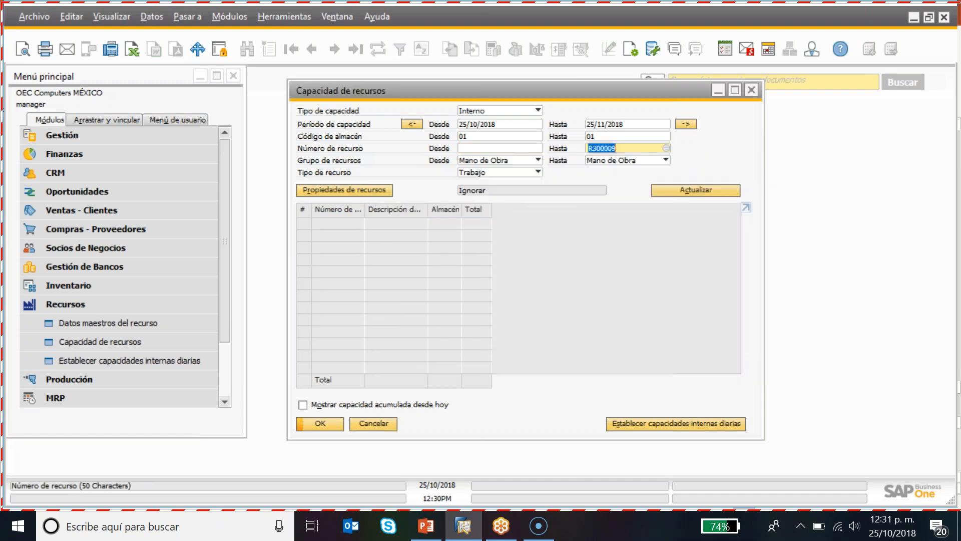
pyautogui.click(525, 149)
pyautogui.hotkey('ctrl', 'v')
# Examine the resource group and resource type filter options, keeping Mano de Obra and Trabajo
pyautogui.click(523, 161)
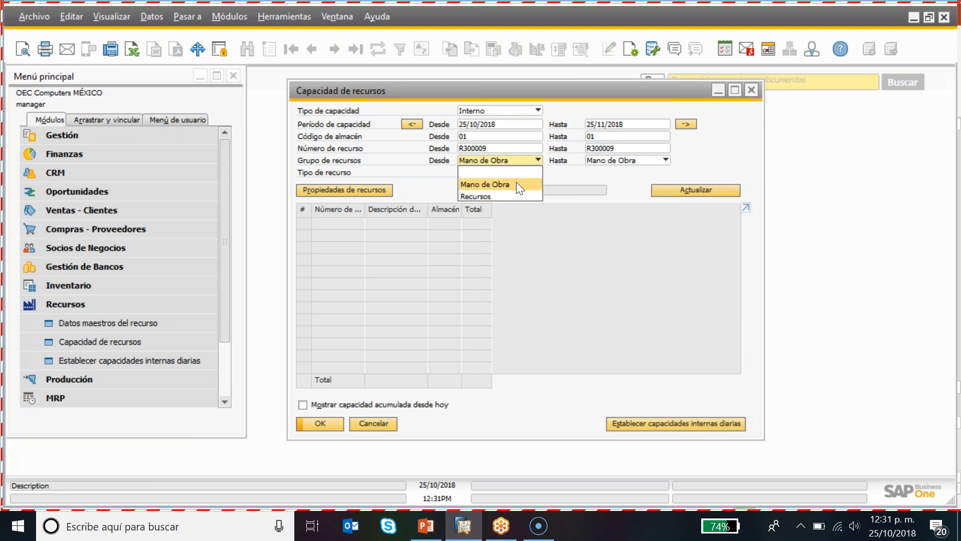
pyautogui.click(516, 181)
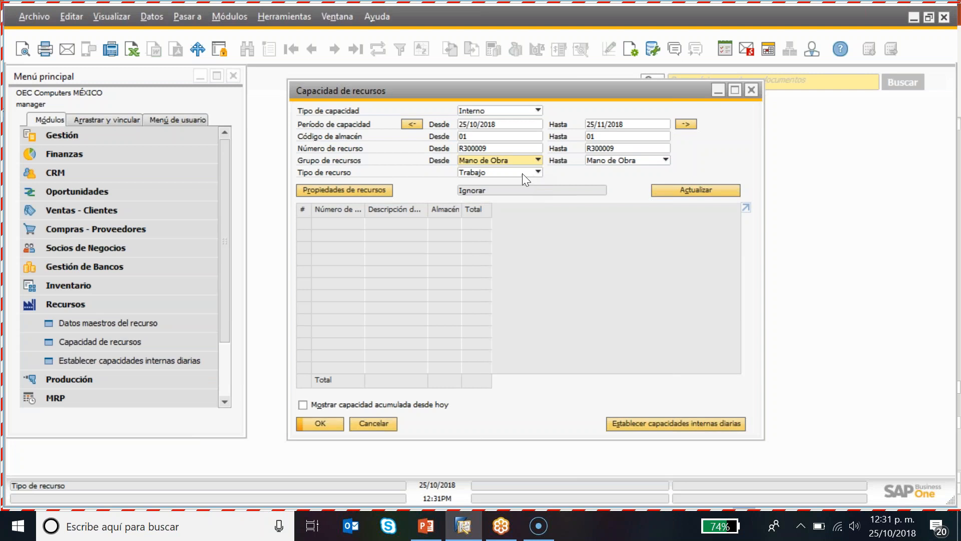
pyautogui.click(517, 180)
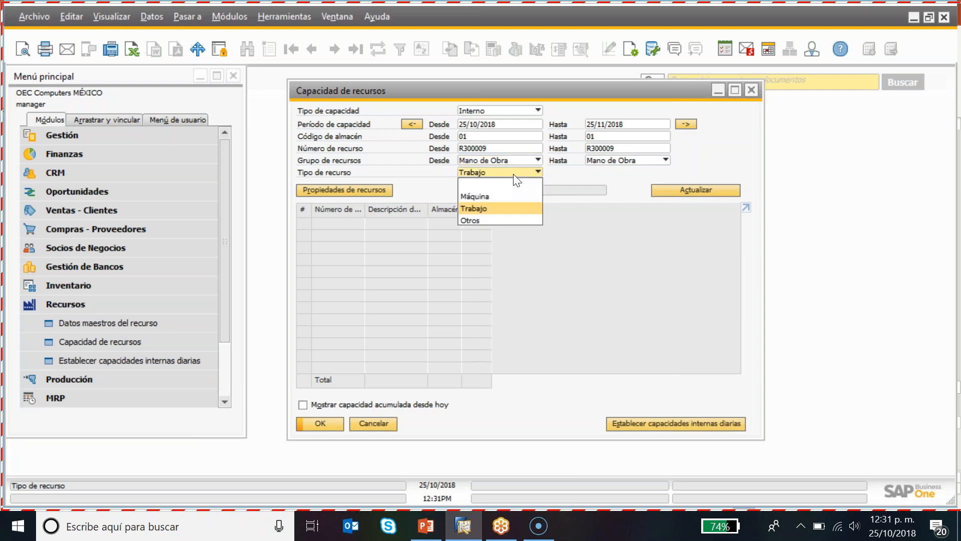
pyautogui.click(586, 175)
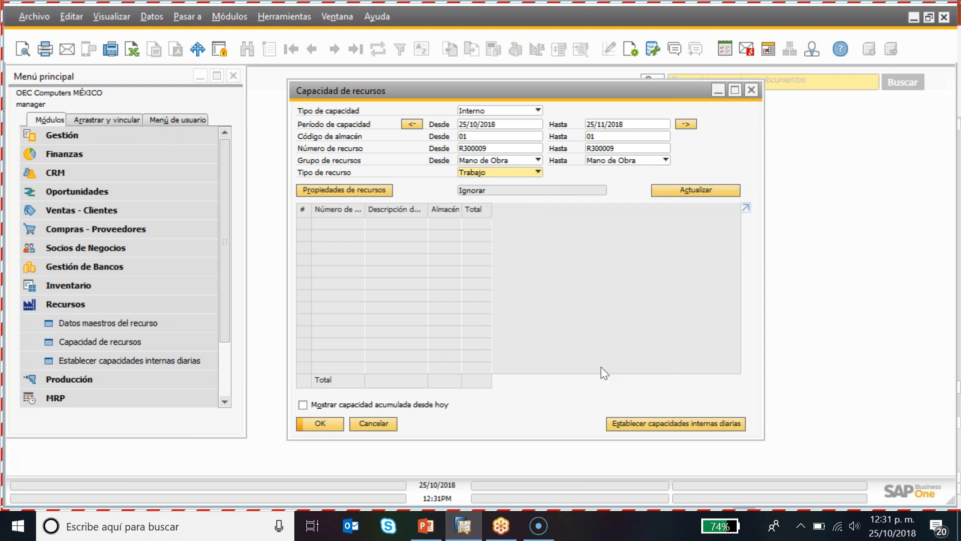
# In the daily internal capacities for resource R300009, set Monday's capacity factors 2 and 3 to 8 and update the records
pyautogui.click(638, 422)
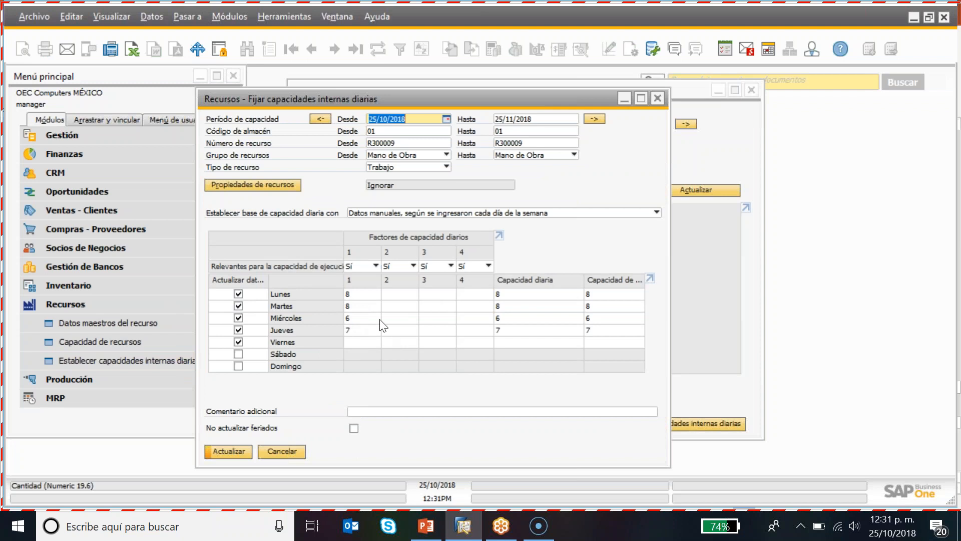
pyautogui.click(400, 294)
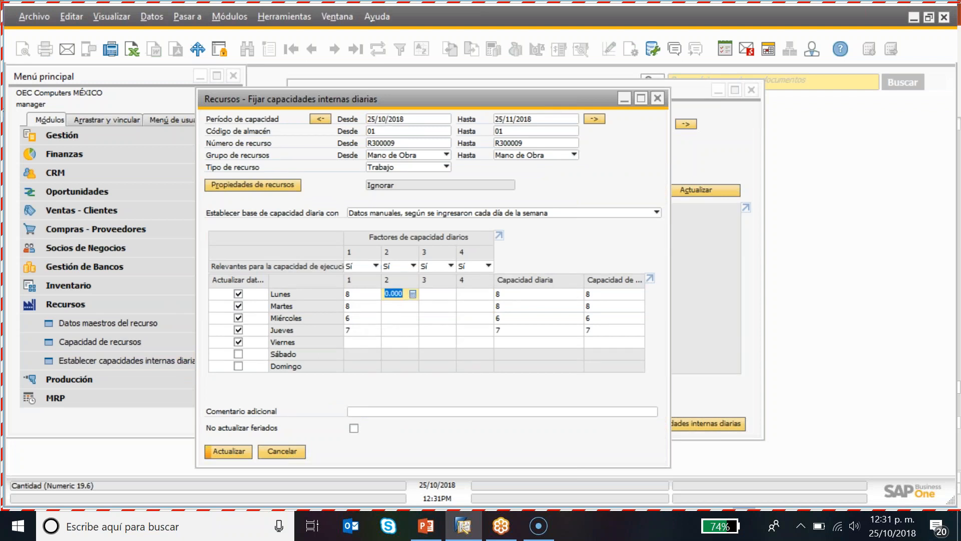
pyautogui.write('8')
pyautogui.press('Tab')
pyautogui.write('8')
pyautogui.press('Tab')
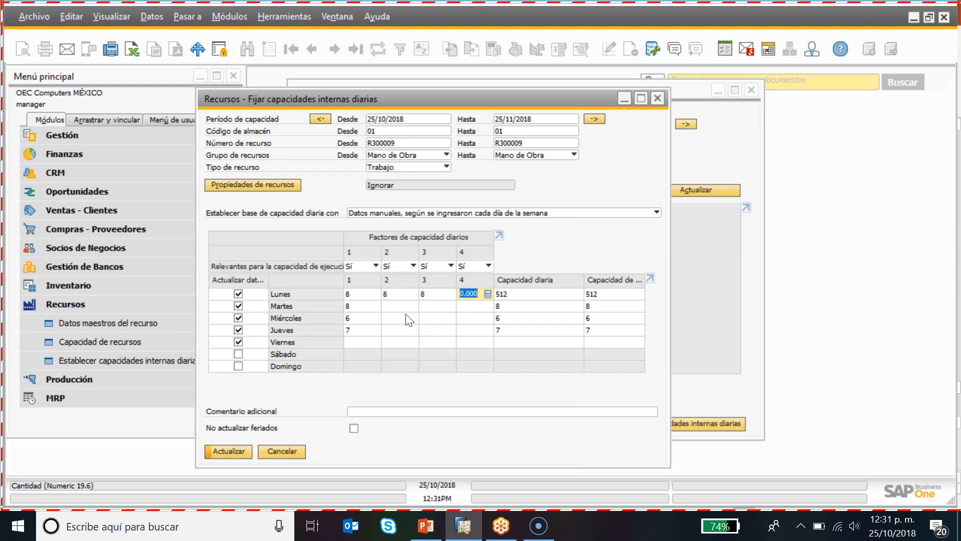
pyautogui.click(241, 452)
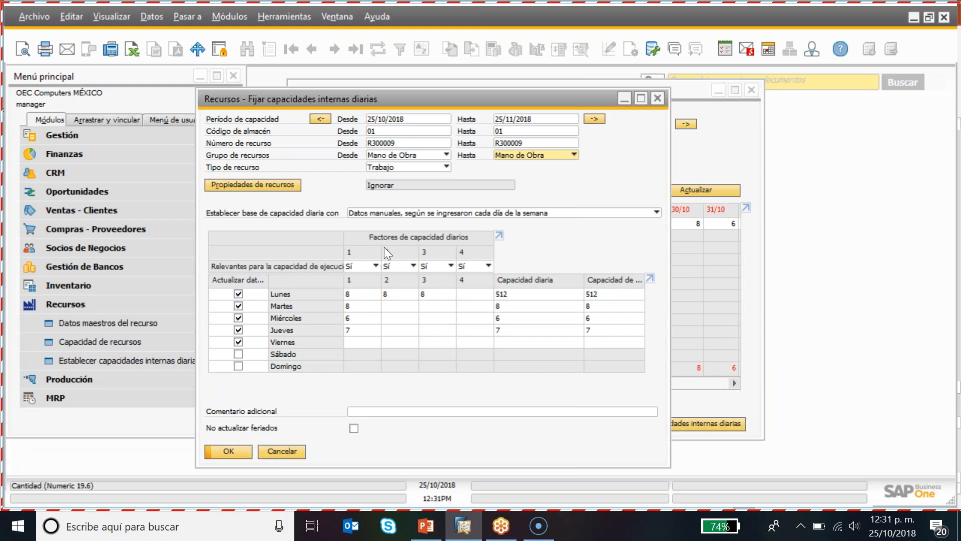
# Examine the daily capacity settings based on the resource master planning data, returning the base to manual weekday data
pyautogui.click(416, 213)
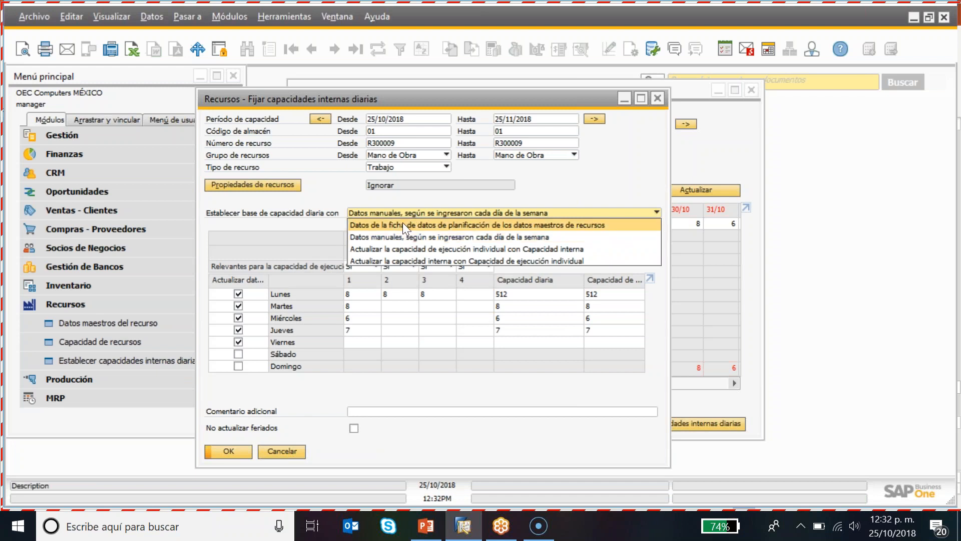
pyautogui.click(403, 222)
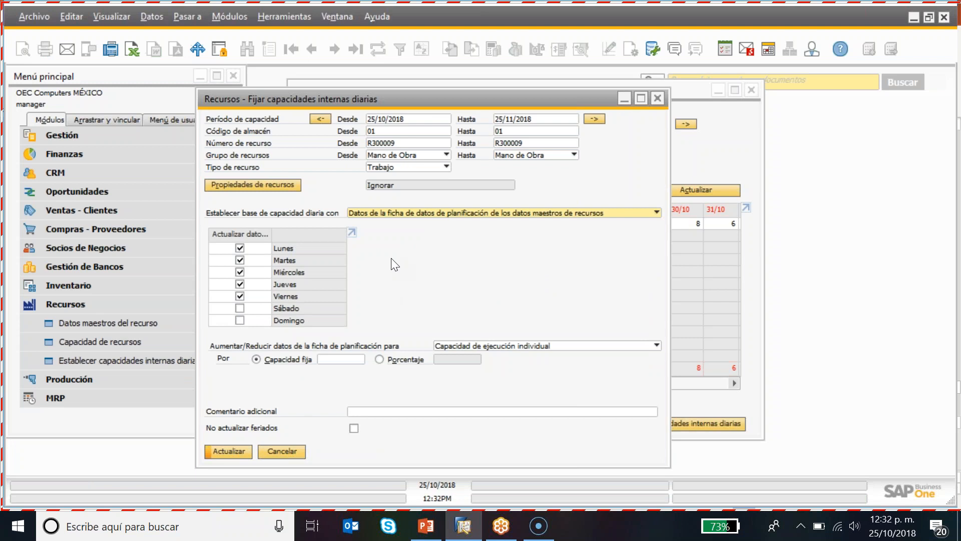
pyautogui.click(380, 213)
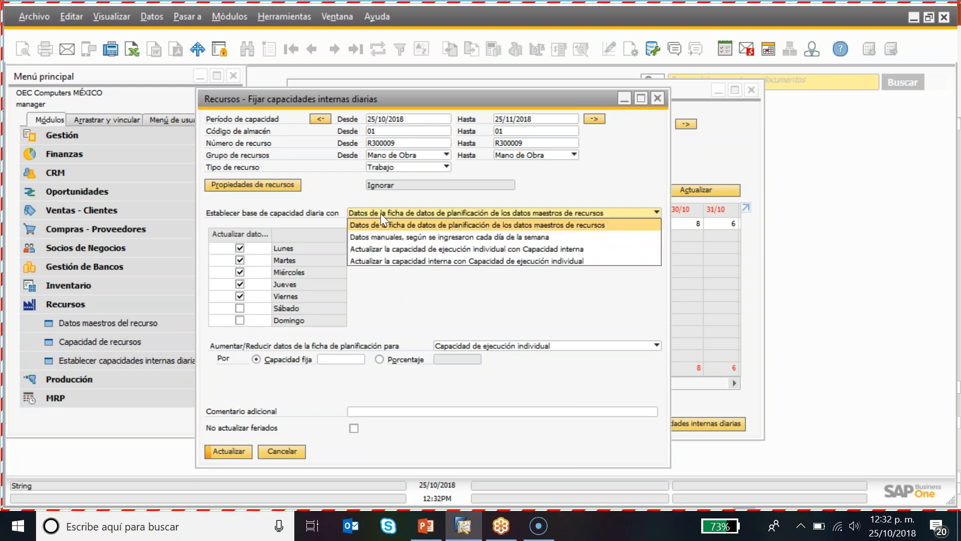
pyautogui.click(375, 236)
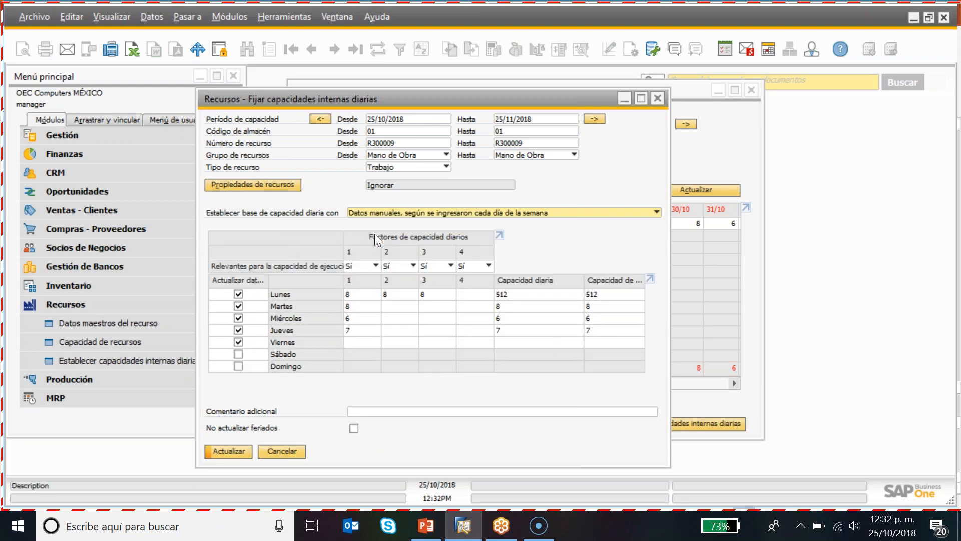
# Set Tuesday's capacity factor 2 to 8 and update the daily internal capacities
pyautogui.click(397, 305)
pyautogui.write('8')
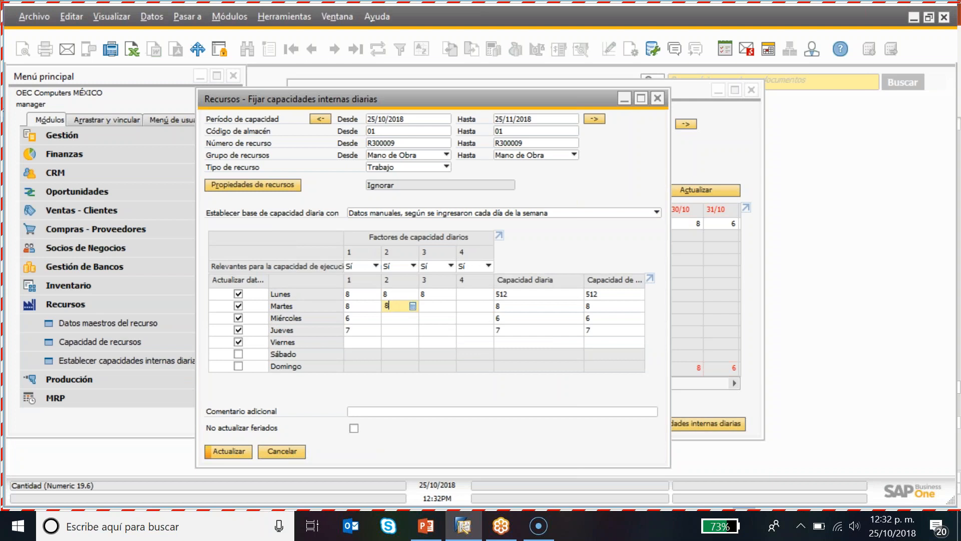
pyautogui.press('Tab')
pyautogui.click(231, 452)
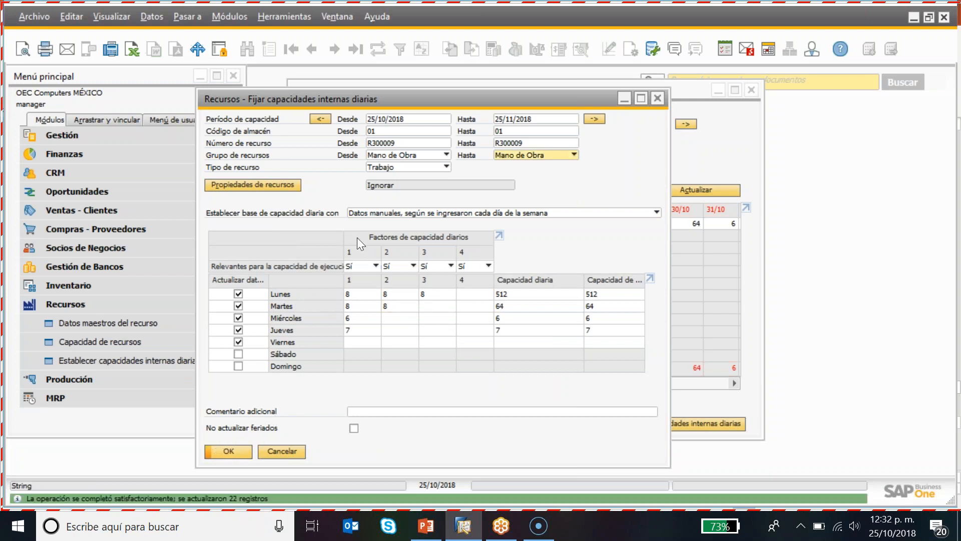
# Set the daily capacity base to update the individual run capacity with internal capacity and apply it
pyautogui.click(365, 213)
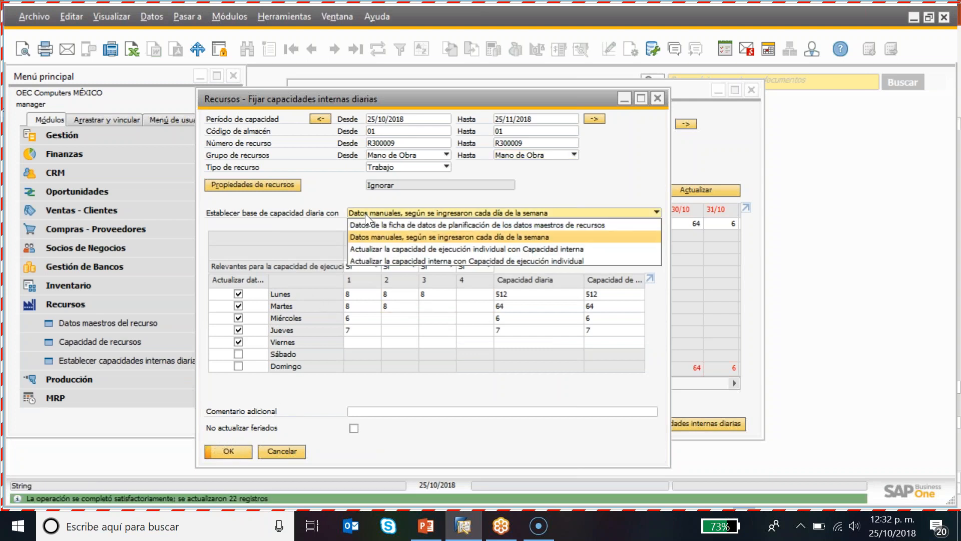
pyautogui.click(365, 248)
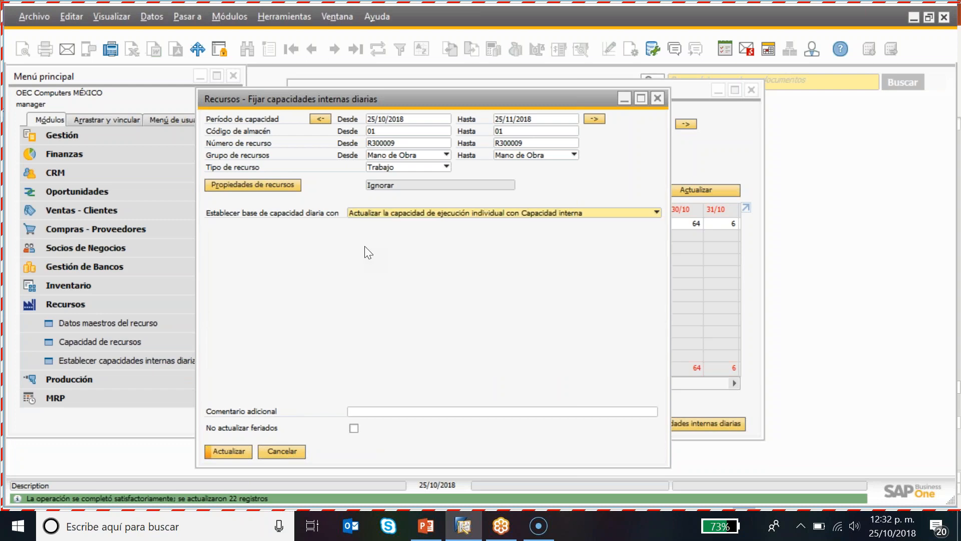
pyautogui.click(231, 452)
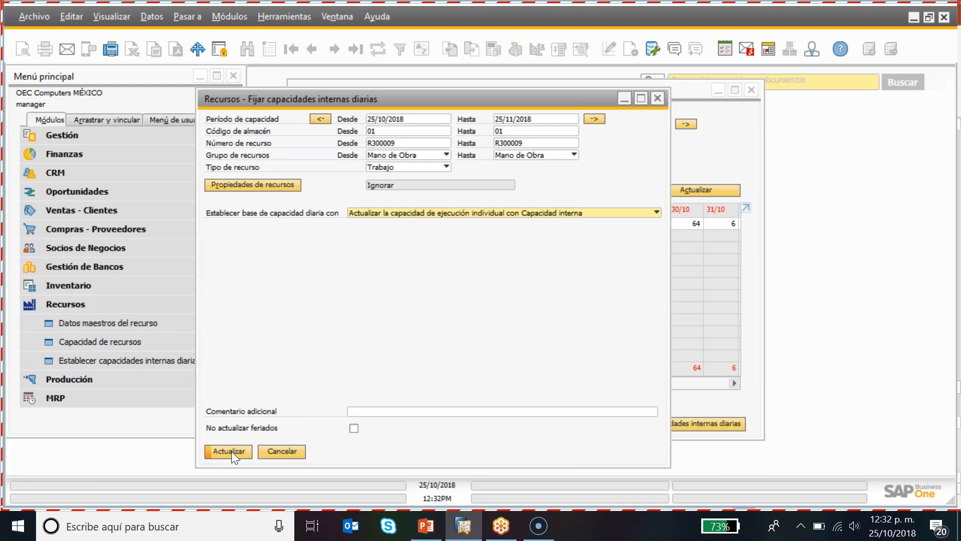
# Update the internal capacity with the individual run capacity and close both resource capacity windows
pyautogui.click(379, 213)
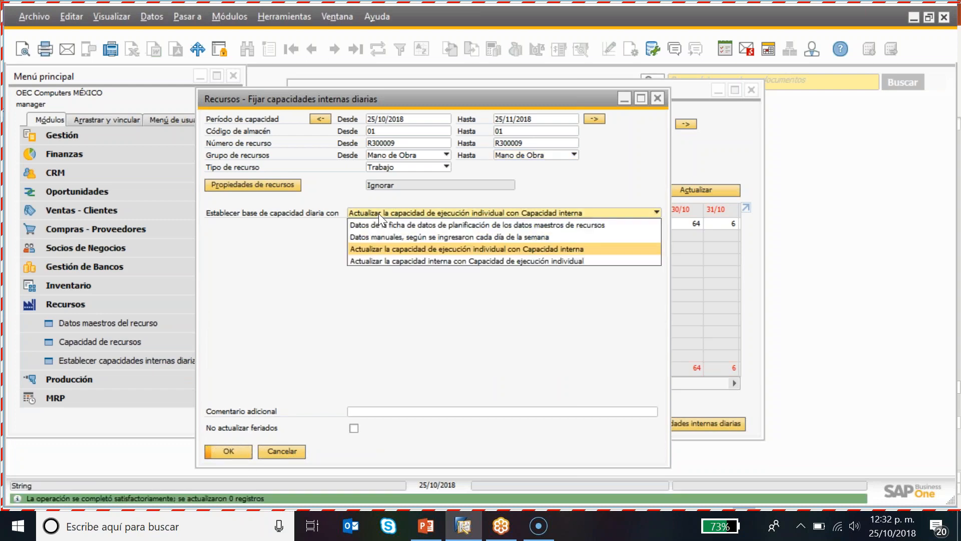
pyautogui.click(370, 259)
pyautogui.click(231, 450)
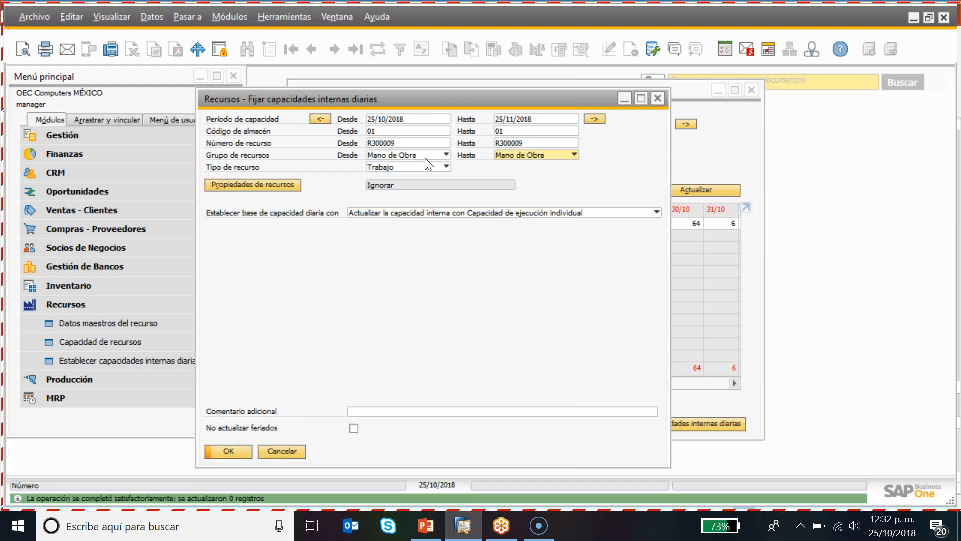
pyautogui.click(656, 98)
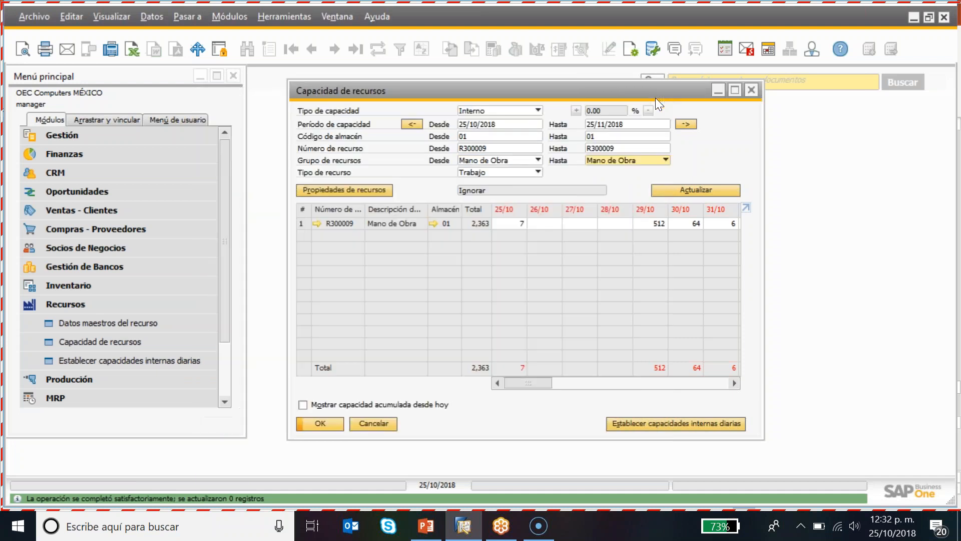
pyautogui.click(754, 89)
# Open the production bill of materials form and go to the last record, Server Point 10000 (S10000)
pyautogui.click(102, 306)
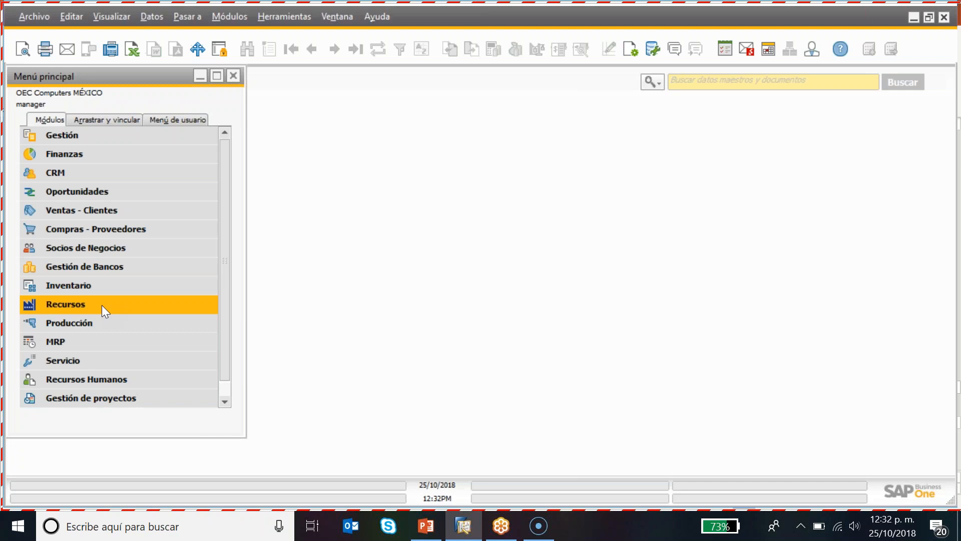
pyautogui.click(98, 321)
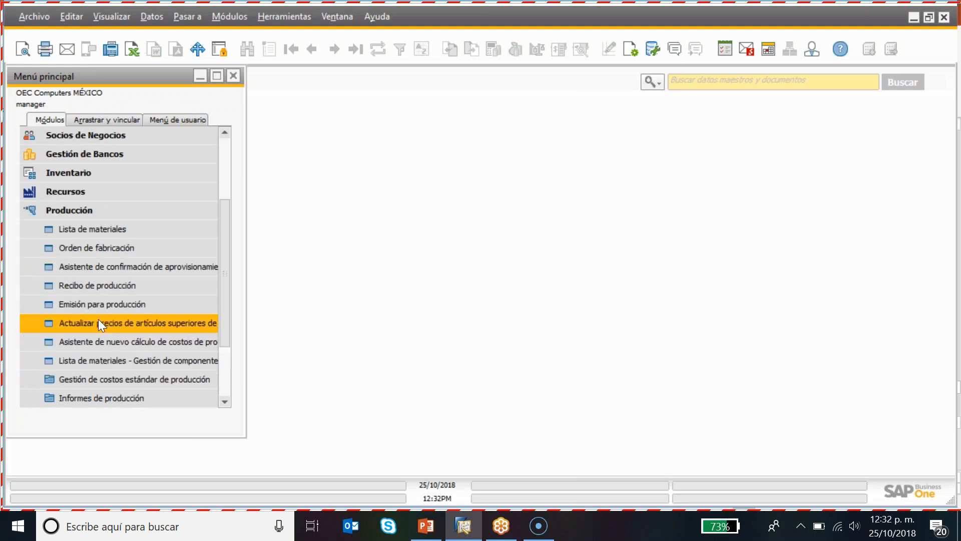
pyautogui.click(76, 228)
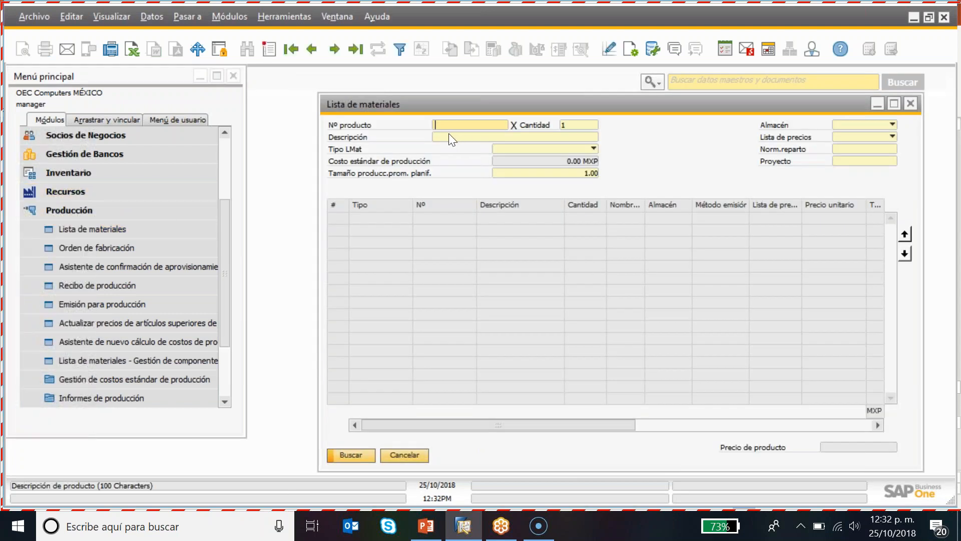
pyautogui.press('Tab')
pyautogui.write('1')
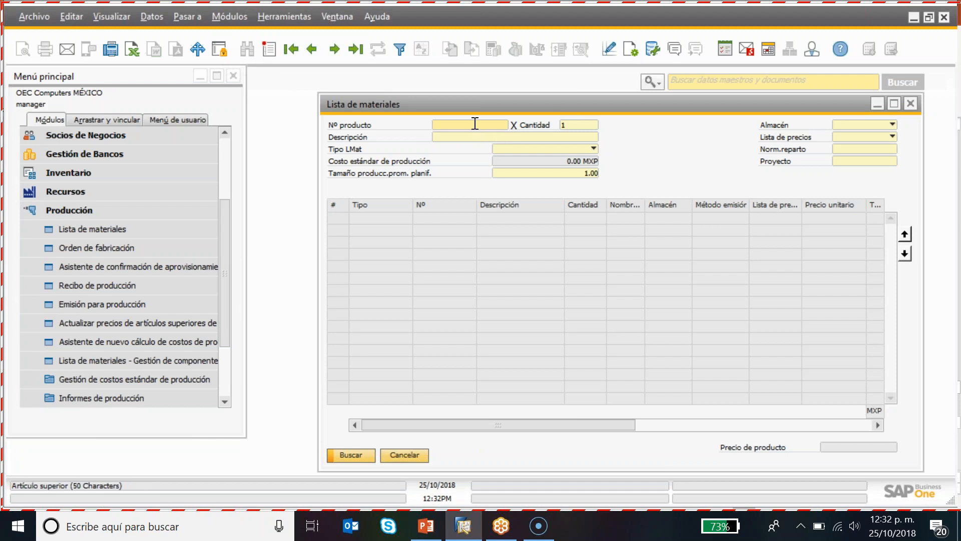
pyautogui.click(355, 49)
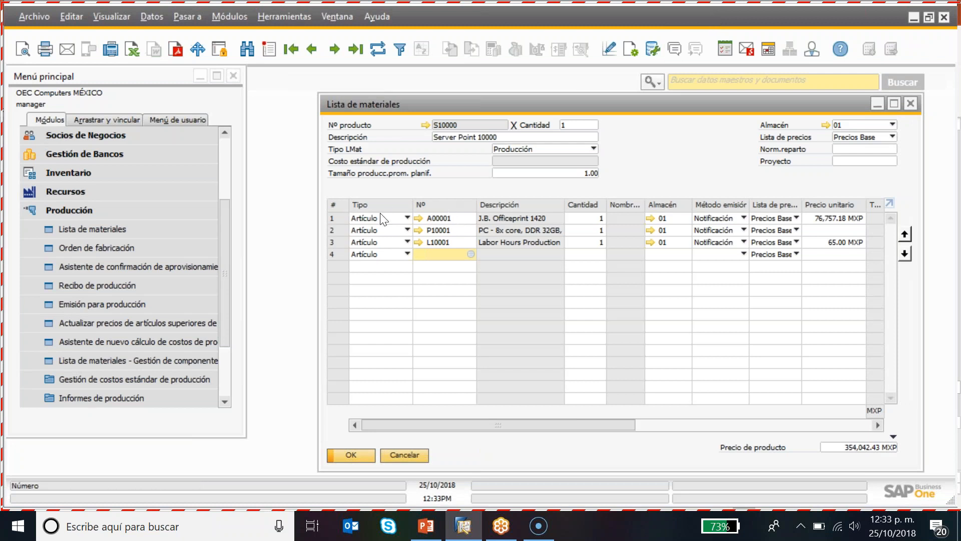
# Add a fourth line of type Recurso to the bill of materials with resource Mano de Obra (R300009)
pyautogui.click(381, 255)
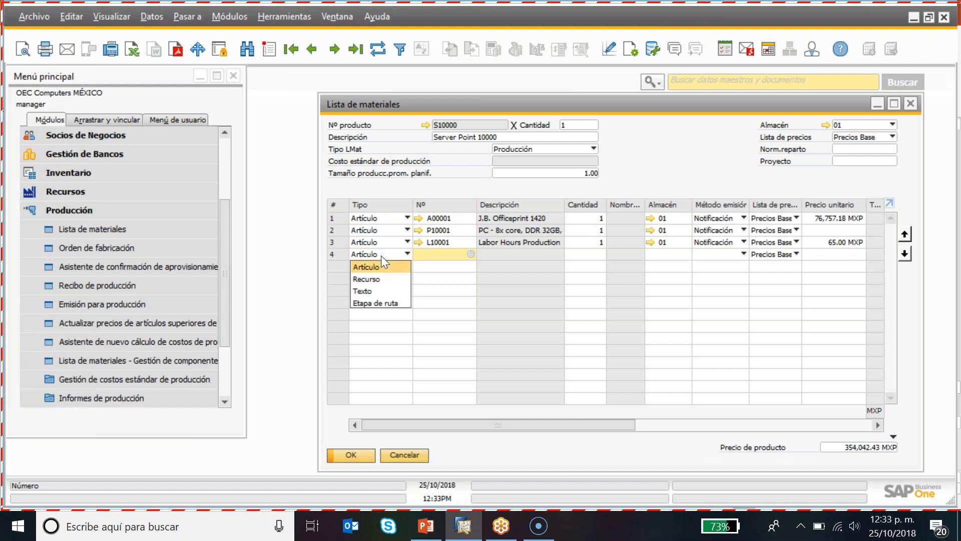
pyautogui.click(376, 283)
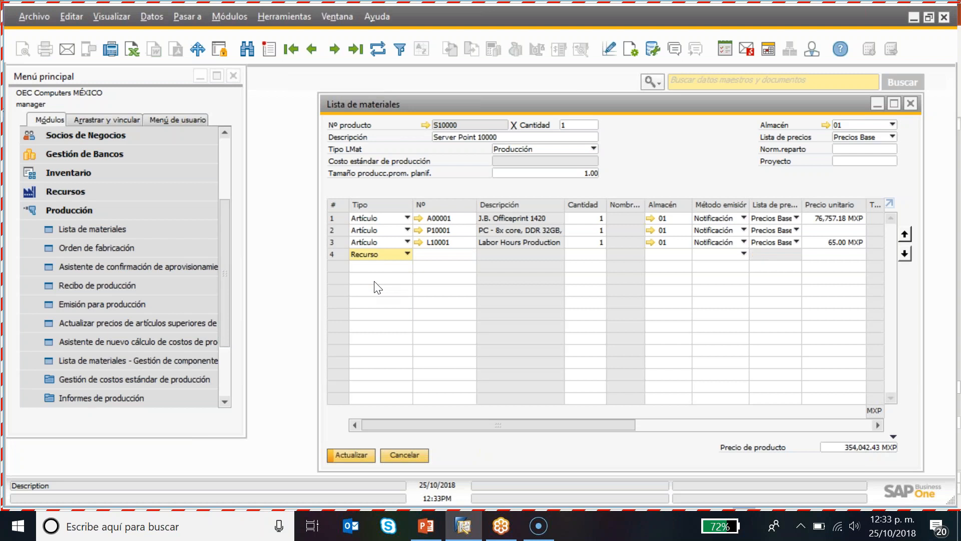
pyautogui.click(439, 257)
pyautogui.press('Tab')
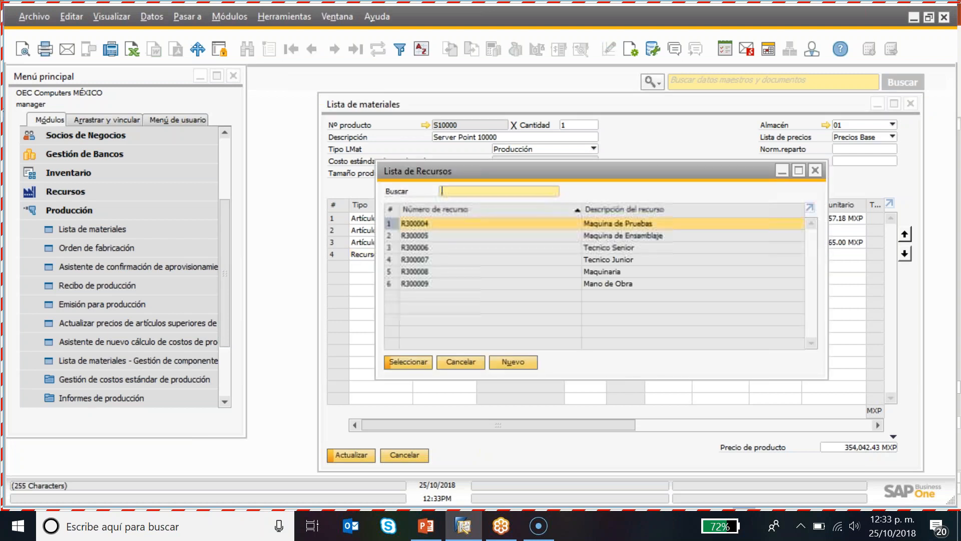
pyautogui.click(559, 285)
pyautogui.click(410, 363)
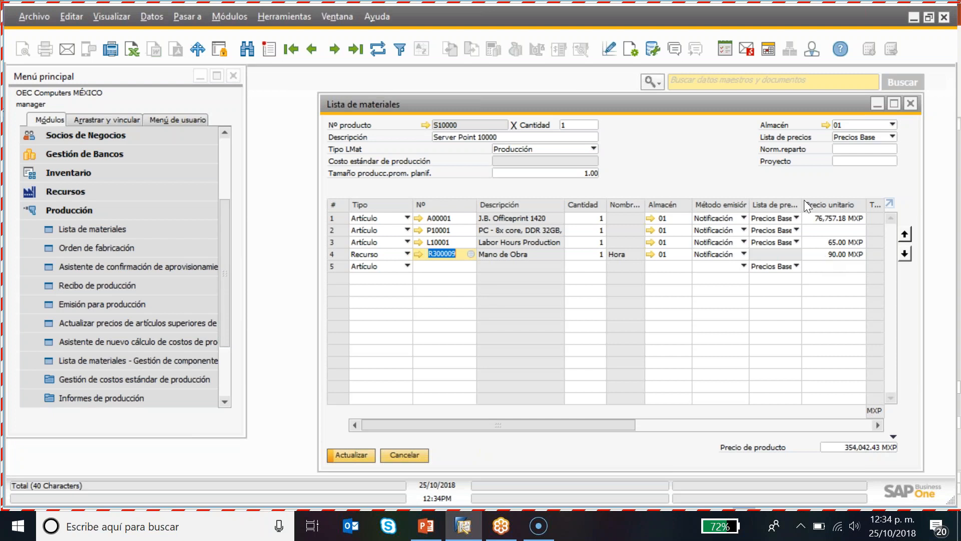
# View the SAP Business One version information and close it
pyautogui.click(717, 21)
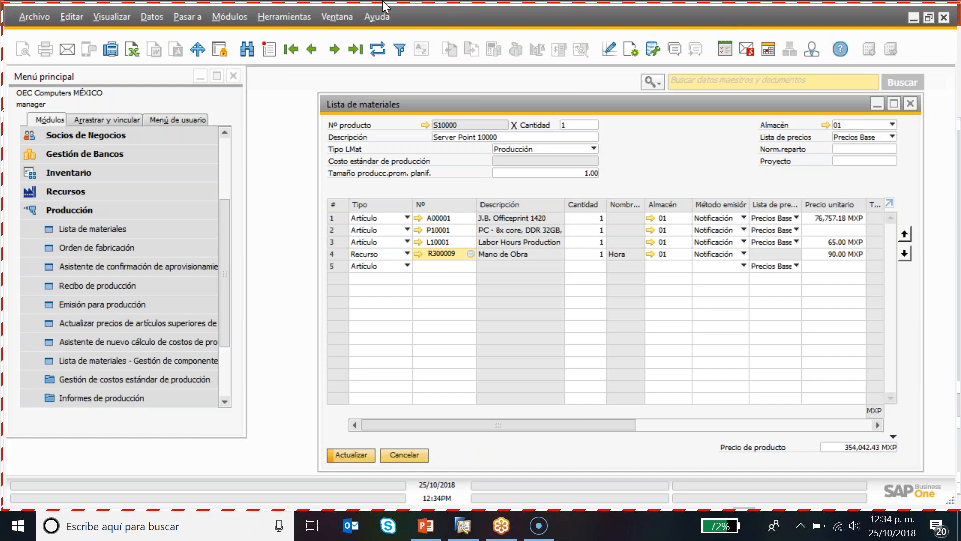
pyautogui.click(370, 22)
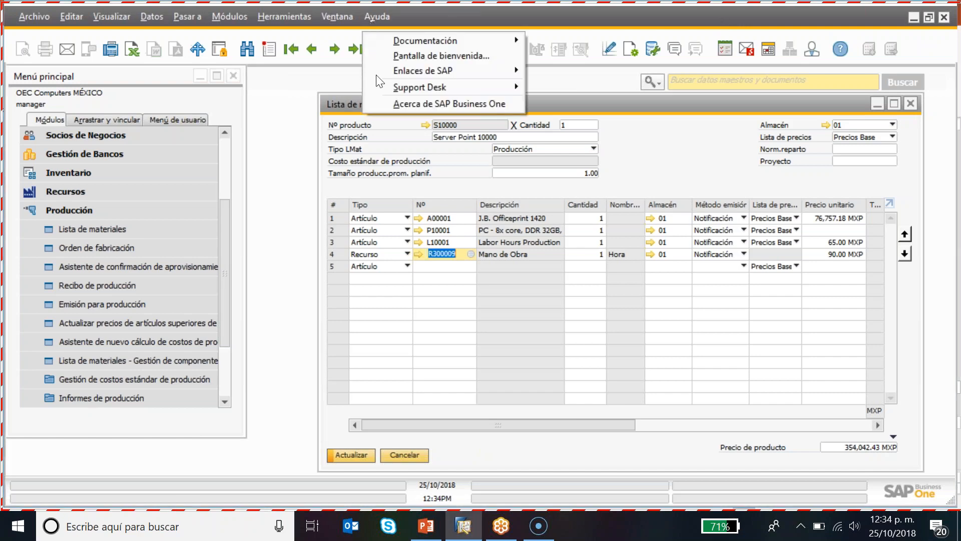
pyautogui.click(383, 103)
pyautogui.moveTo(527, 112); pyautogui.dragTo(336, 89)
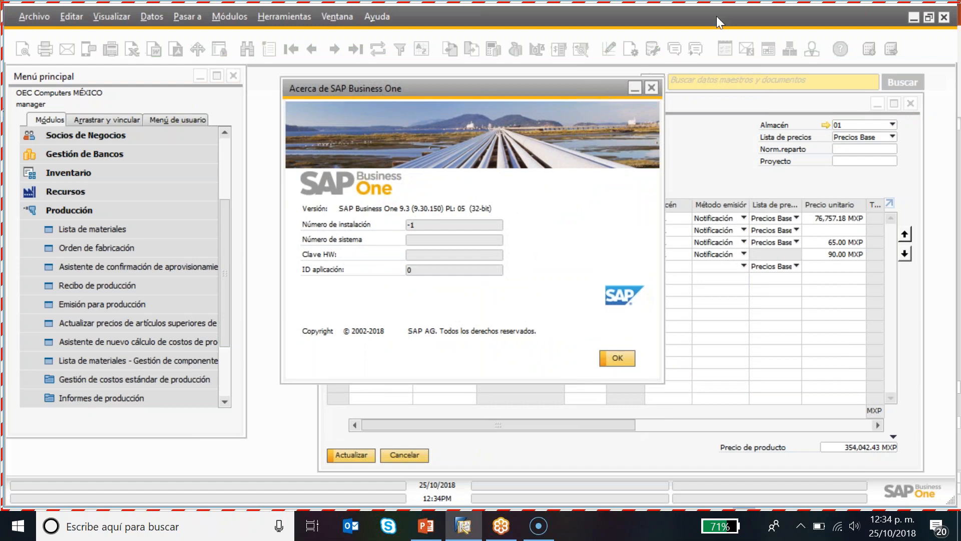
pyautogui.click(652, 89)
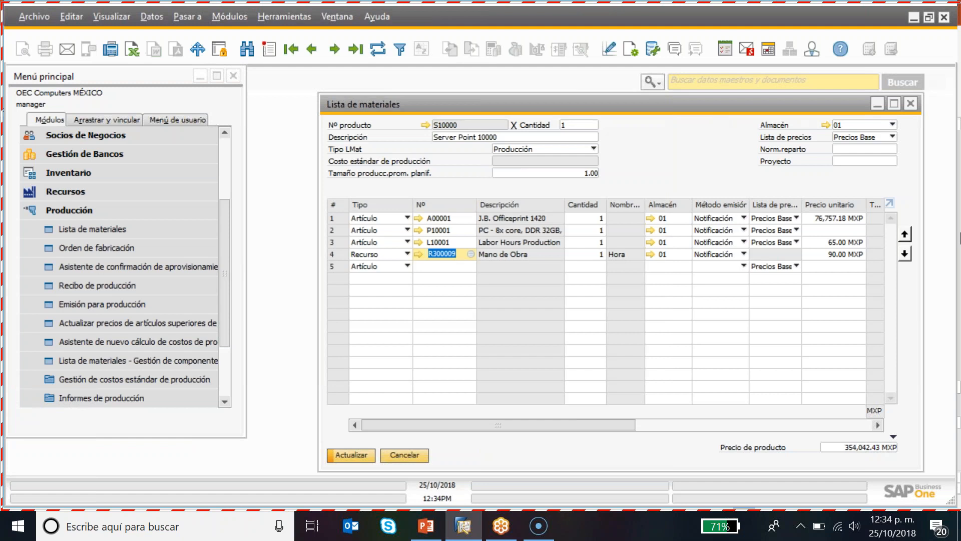
# Switch to the Modulo de Recursos presentation in PowerPoint and select the closing Gracias slide
pyautogui.click(959, 269)
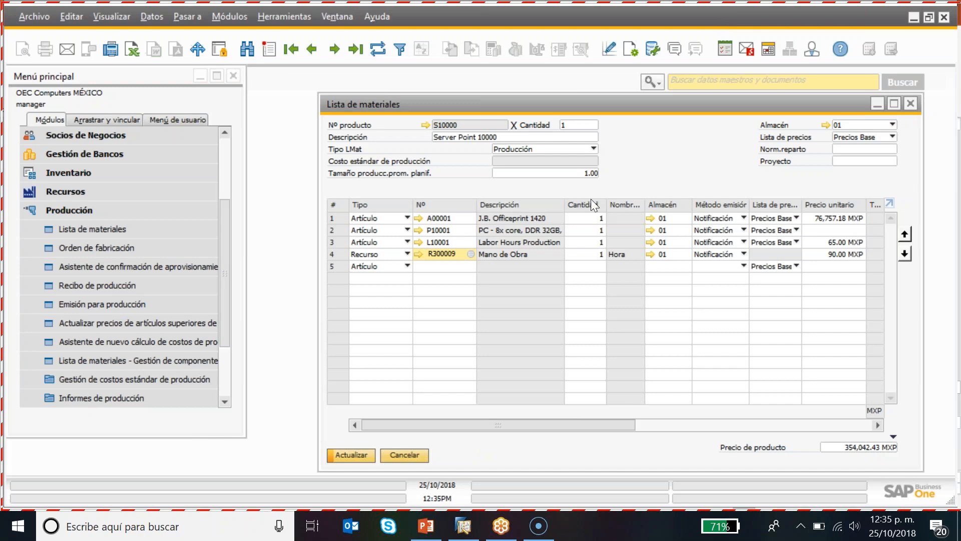
pyautogui.click(437, 529)
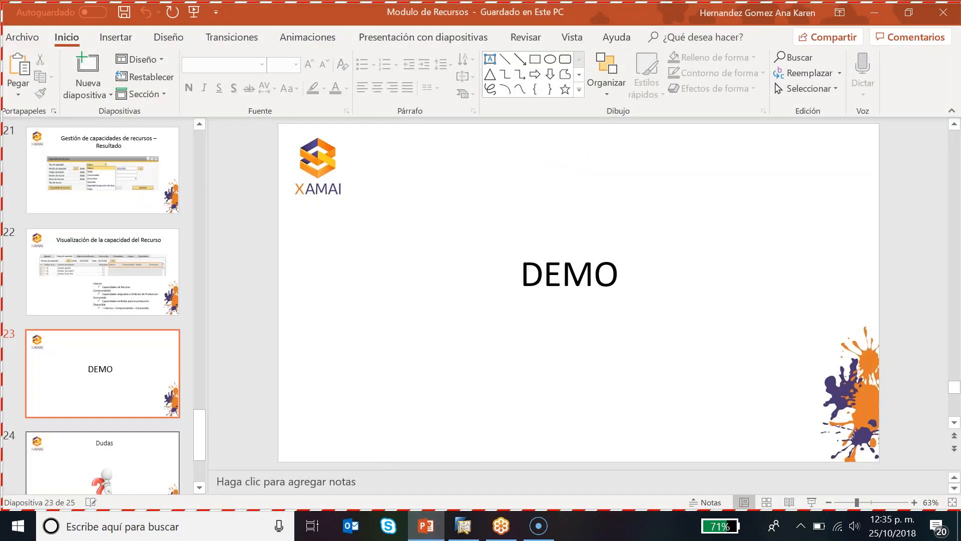
pyautogui.scroll(-3, 201, 476)
pyautogui.click(164, 460)
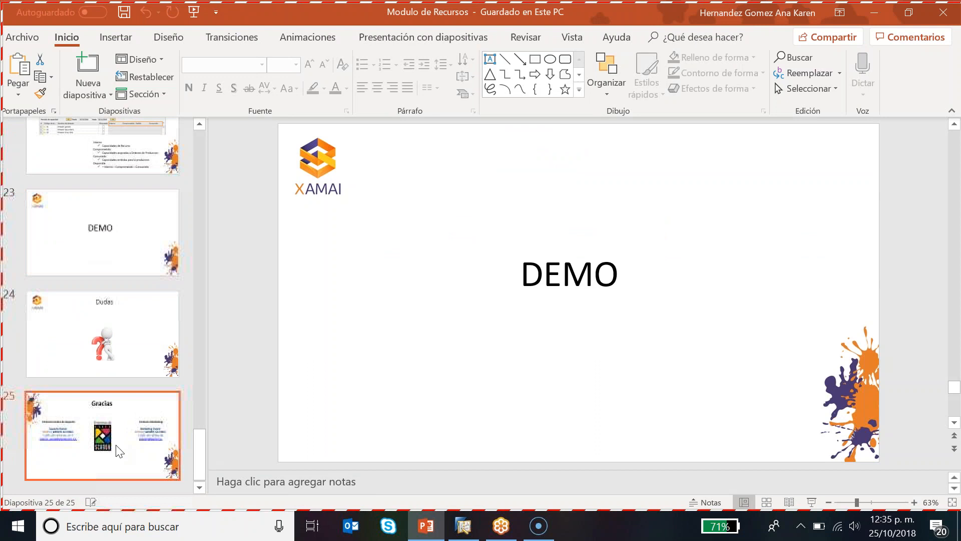